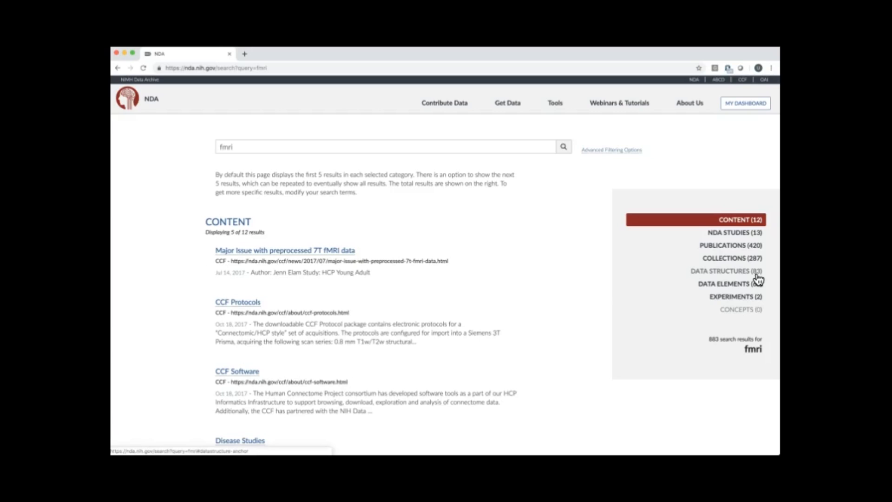
Browse the fmri search results, examining the Content, NDA Studies and Publications sections.
{"action": "left_click", "coordinate": [746, 308]}
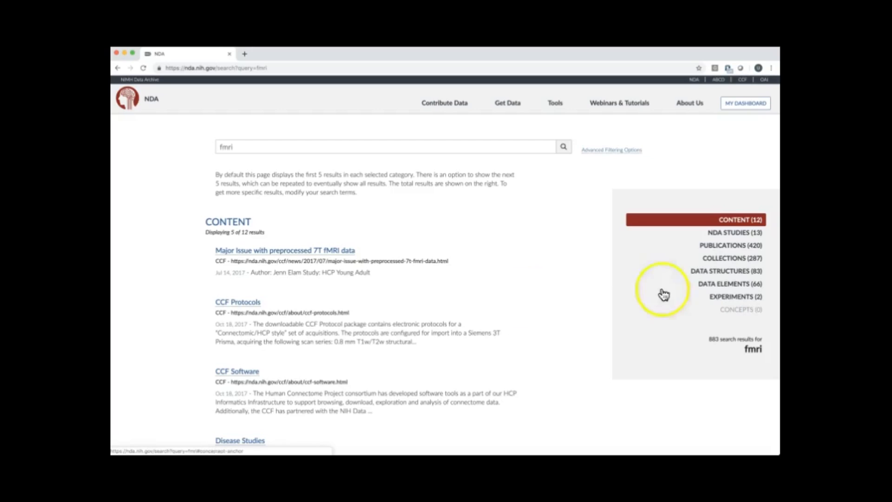
{"action": "scroll", "coordinate": [461, 294], "scroll_direction": "down", "scroll_amount": 1}
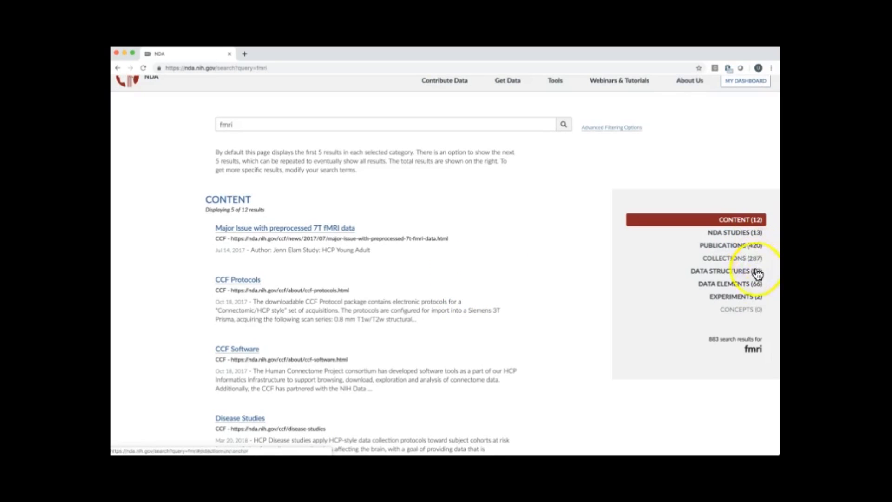
{"action": "scroll", "coordinate": [524, 306], "scroll_direction": "down", "scroll_amount": 1}
{"action": "scroll", "coordinate": [524, 307], "scroll_direction": "down", "scroll_amount": 10}
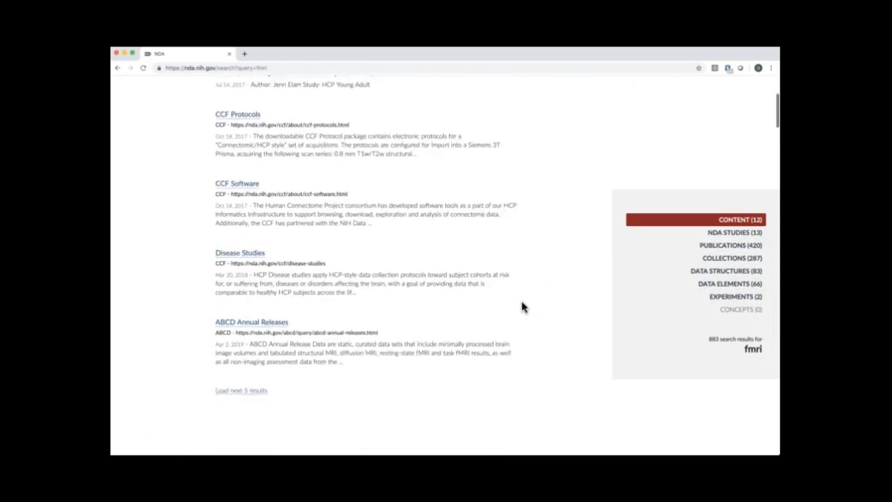
{"action": "scroll", "coordinate": [523, 307], "scroll_direction": "down", "scroll_amount": 15}
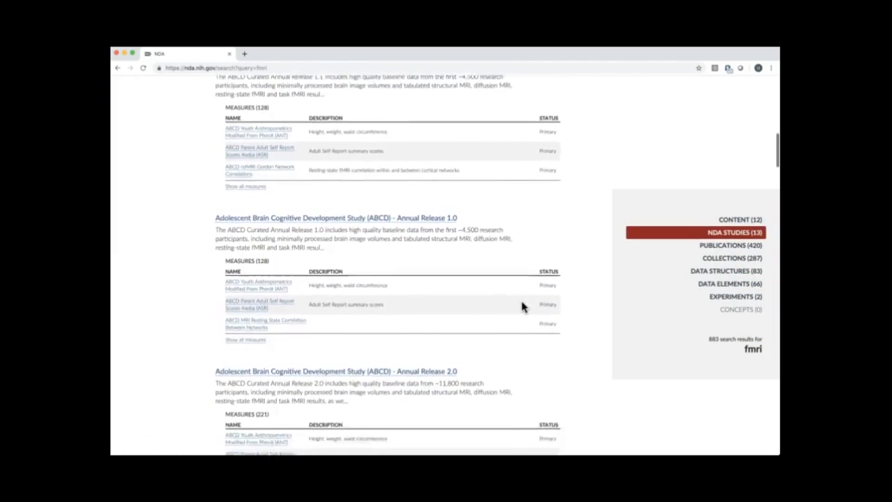
{"action": "scroll", "coordinate": [523, 307], "scroll_direction": "down", "scroll_amount": 5}
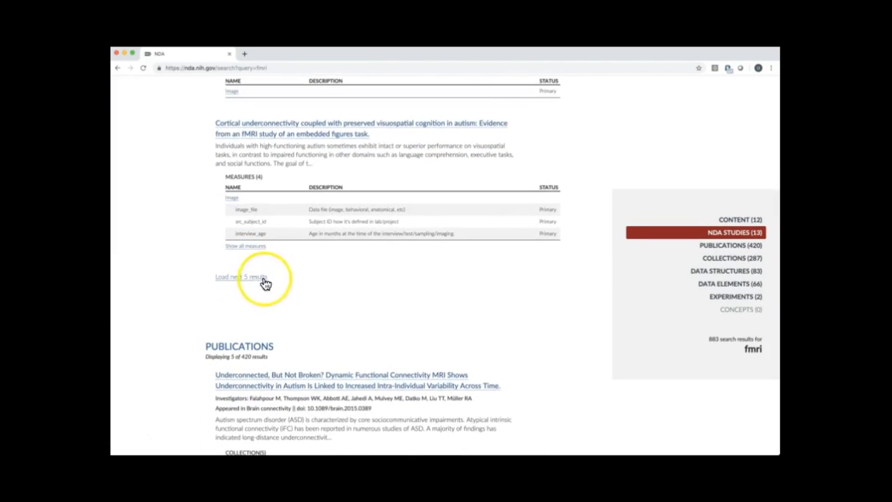
{"action": "scroll", "coordinate": [319, 314], "scroll_direction": "up", "scroll_amount": 5}
{"action": "scroll", "coordinate": [330, 316], "scroll_direction": "down", "scroll_amount": 5}
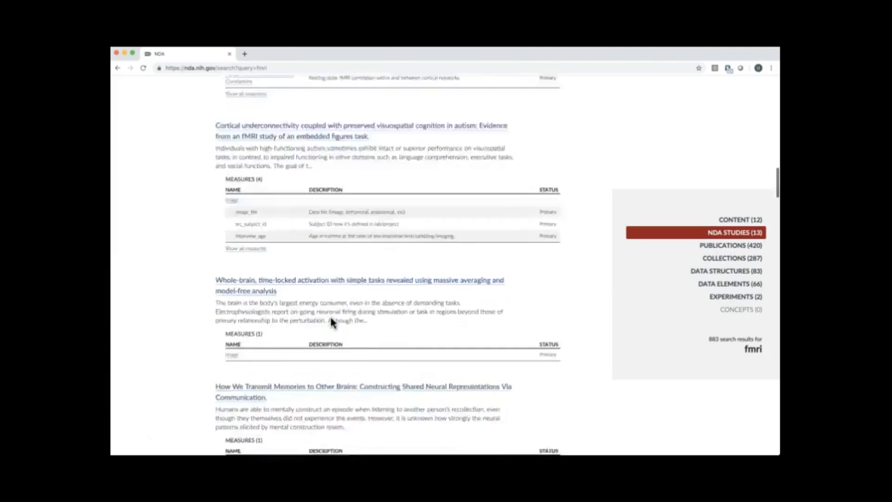
{"action": "scroll", "coordinate": [330, 316], "scroll_direction": "up", "scroll_amount": 20}
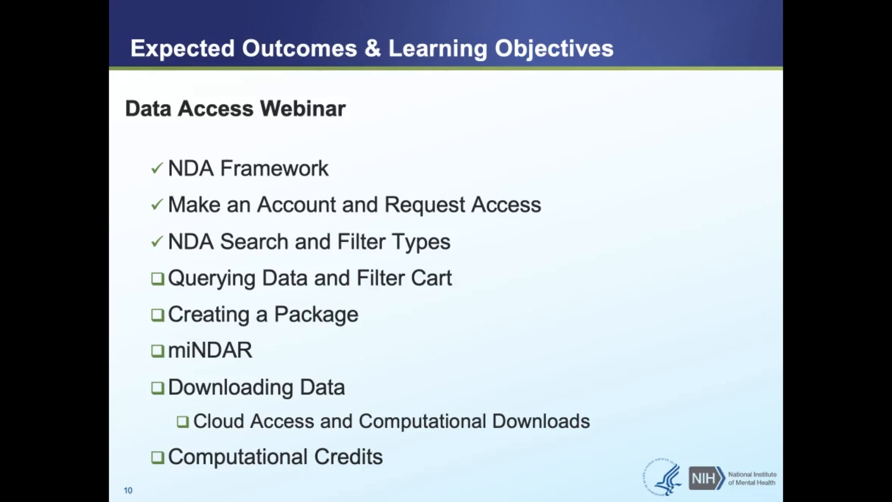
{"action": "key", "text": "Right"}
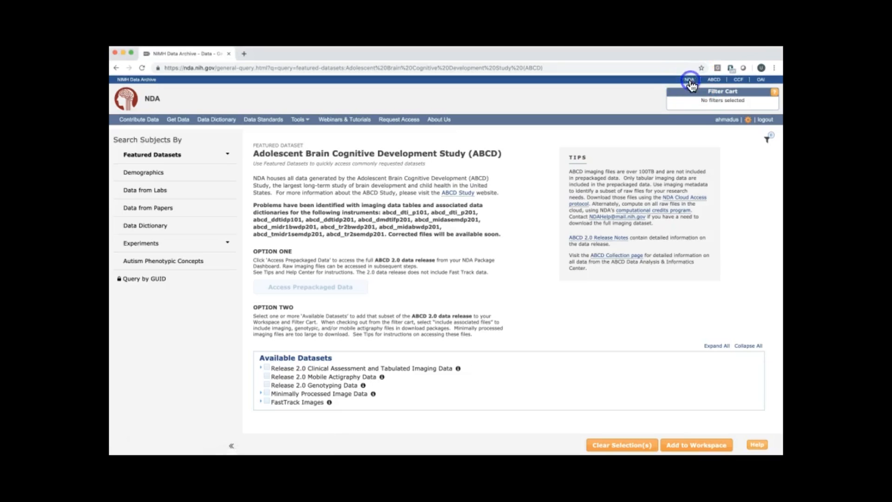
{"action": "left_click", "coordinate": [689, 80]}
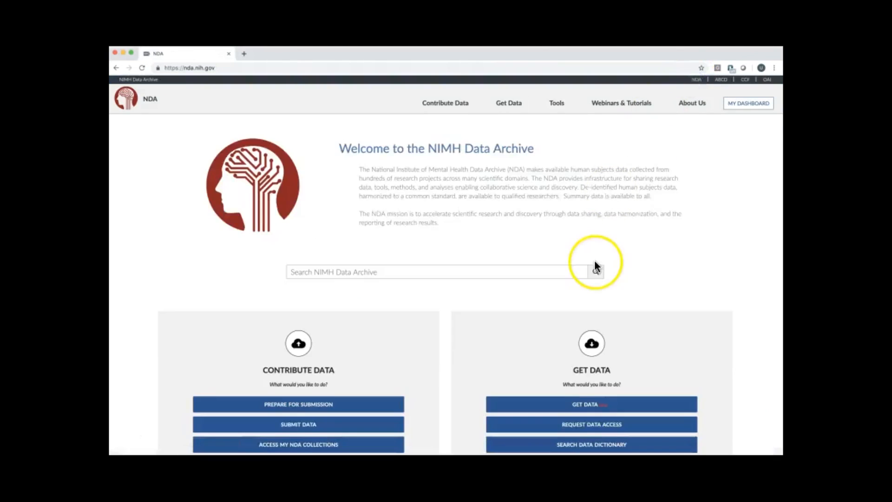
Open the Get Data query page from the NDA home page and examine the available ways to search subjects.
{"action": "scroll", "coordinate": [596, 265], "scroll_direction": "down", "scroll_amount": 2}
{"action": "left_click", "coordinate": [594, 347]}
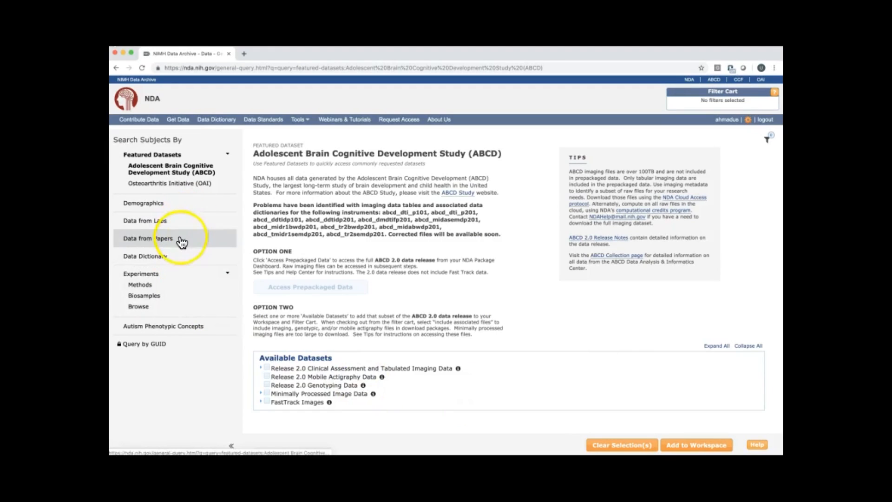
{"action": "mouse_move", "coordinate": [181, 241]}
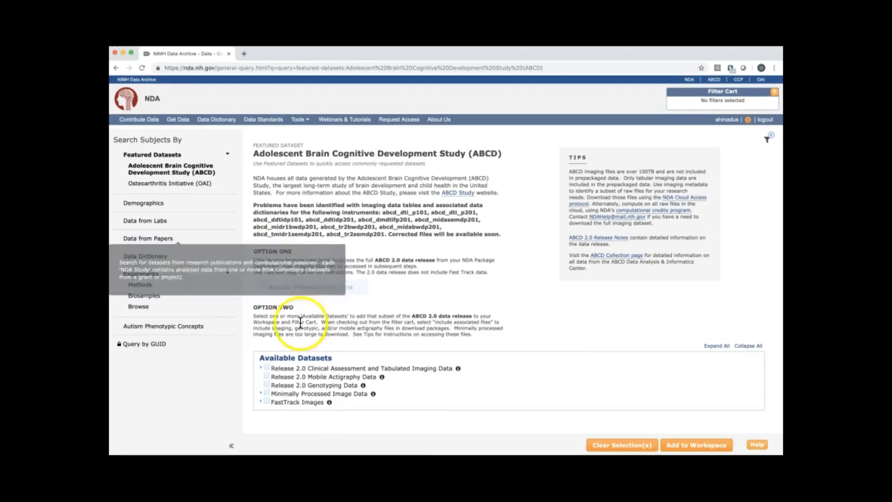
{"action": "mouse_move", "coordinate": [217, 331]}
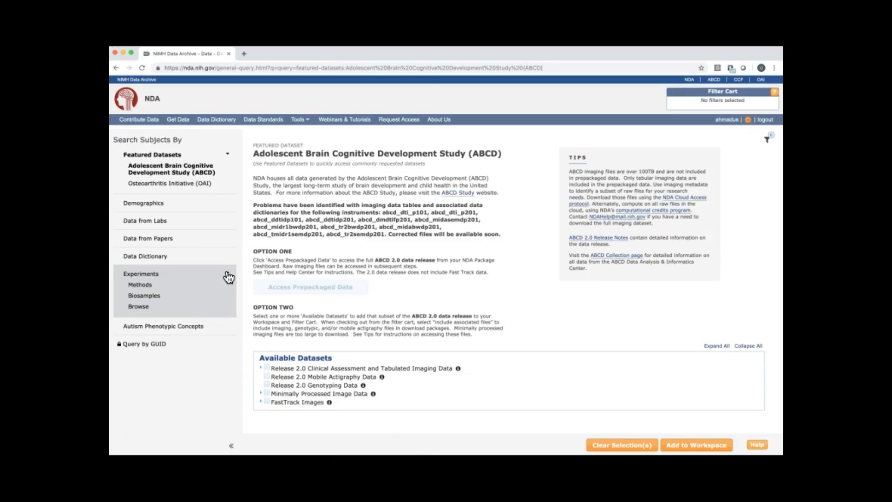
{"action": "left_click", "coordinate": [227, 159]}
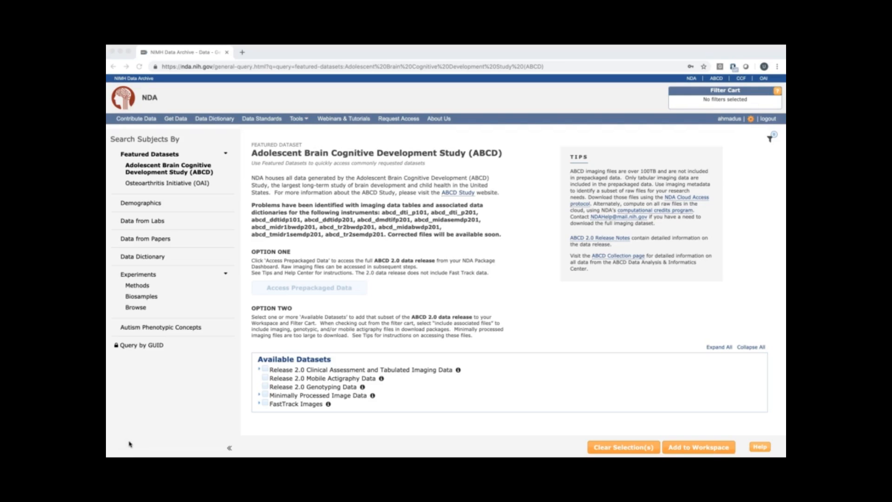
Add the Alternative Aspects of Personality Disorders and Social Functioning structure from the Data Dictionary to the workspace.
{"action": "left_click", "coordinate": [153, 257]}
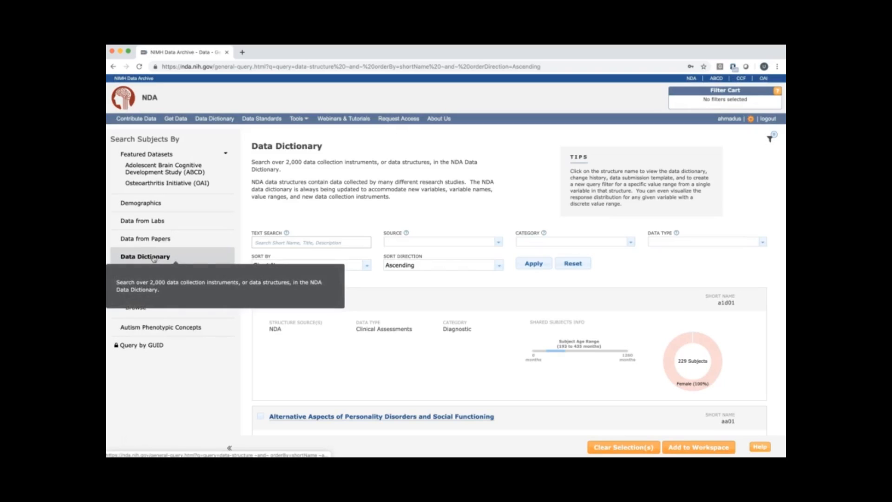
{"action": "scroll", "coordinate": [364, 349], "scroll_direction": "down", "scroll_amount": 3}
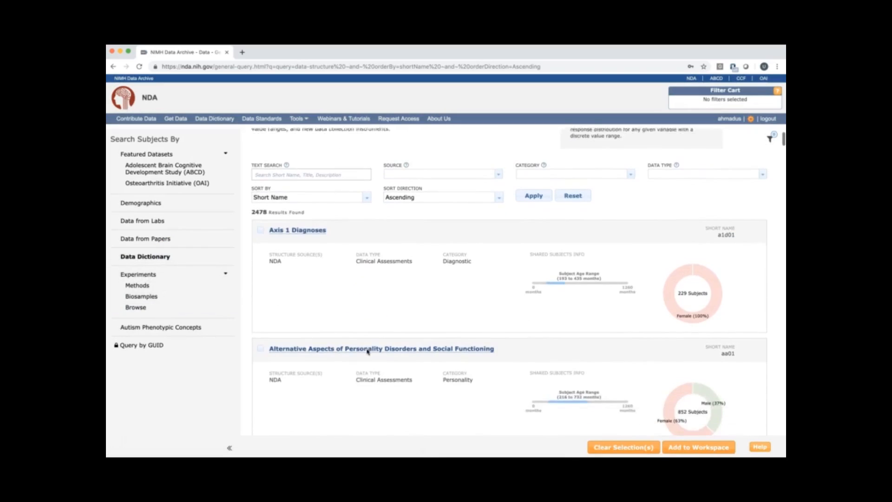
{"action": "scroll", "coordinate": [366, 351], "scroll_direction": "down", "scroll_amount": 2}
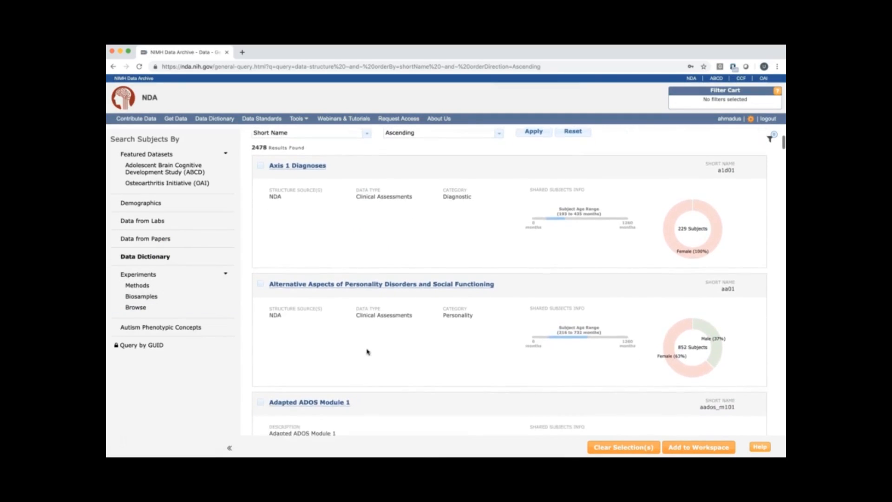
{"action": "left_click", "coordinate": [261, 278]}
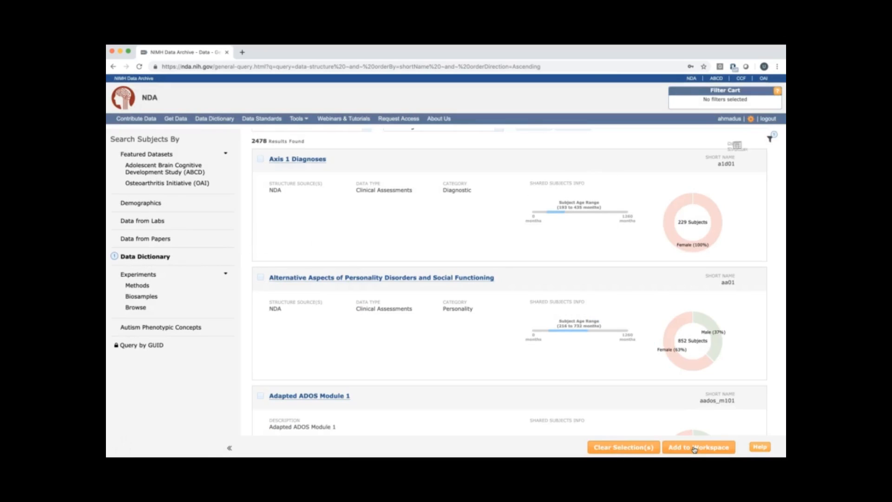
{"action": "left_click", "coordinate": [514, 334]}
Search the Data Dictionary for image03.
{"action": "scroll", "coordinate": [513, 333], "scroll_direction": "up", "scroll_amount": 2}
{"action": "scroll", "coordinate": [514, 333], "scroll_direction": "up", "scroll_amount": 2}
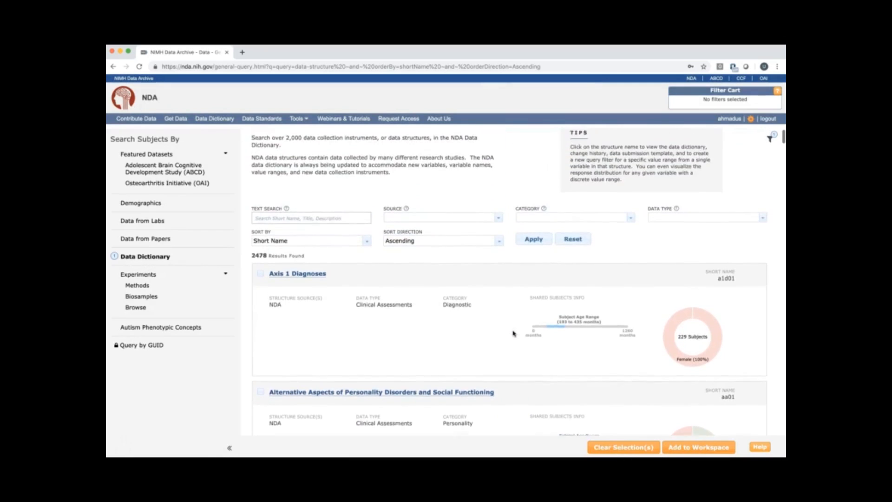
{"action": "left_click", "coordinate": [311, 238]}
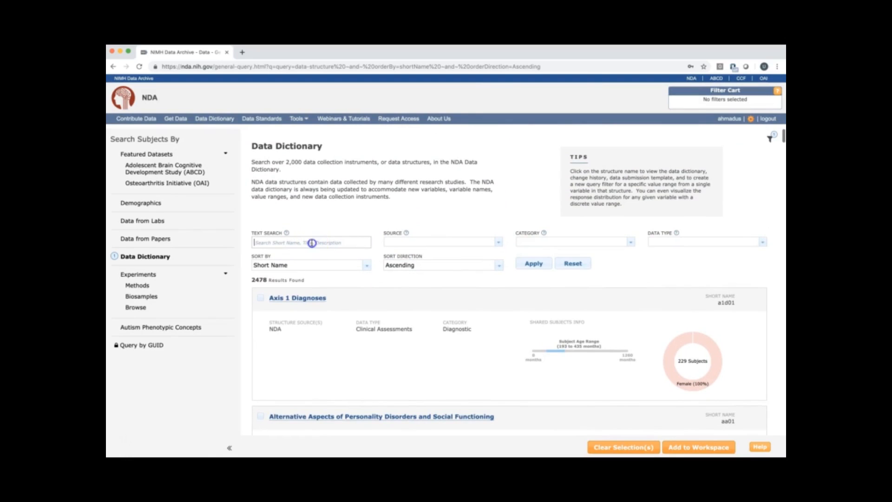
{"action": "type", "text": "imag"}
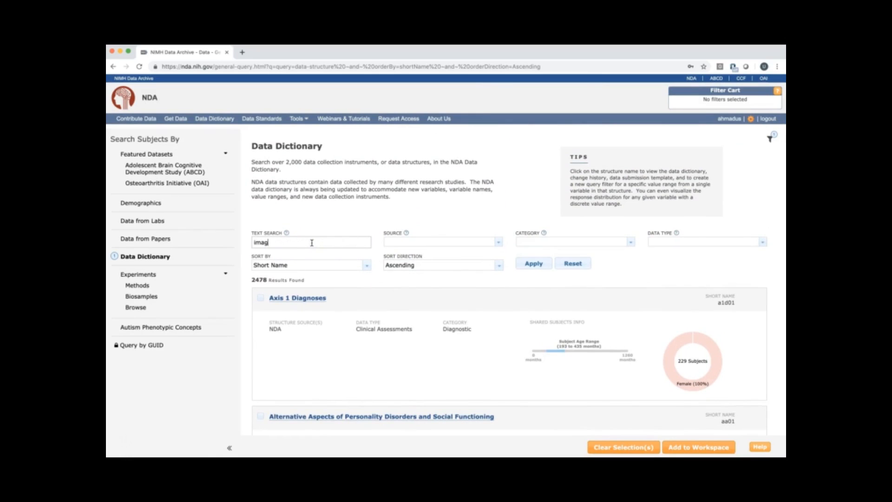
{"action": "type", "text": "e03"}
{"action": "key", "text": "Return"}
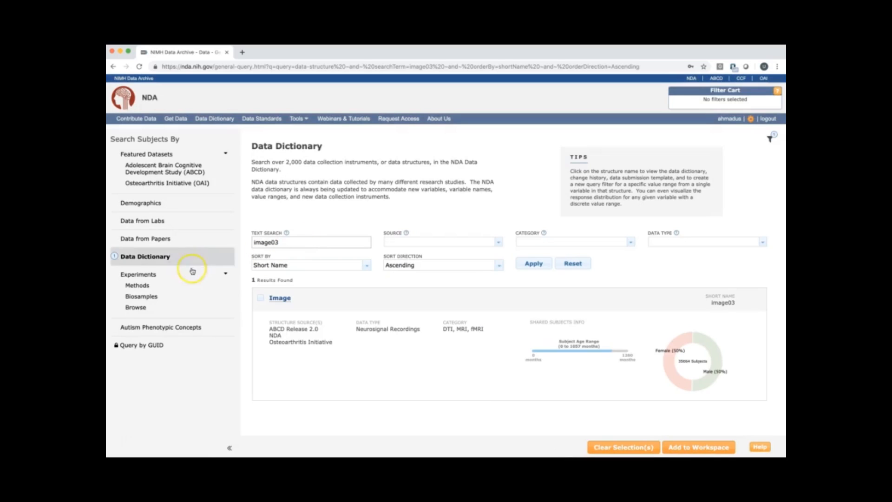
Add the Image structure to the workspace and submit the selected Data Dictionary filters to the Filter Cart.
{"action": "left_click", "coordinate": [260, 298]}
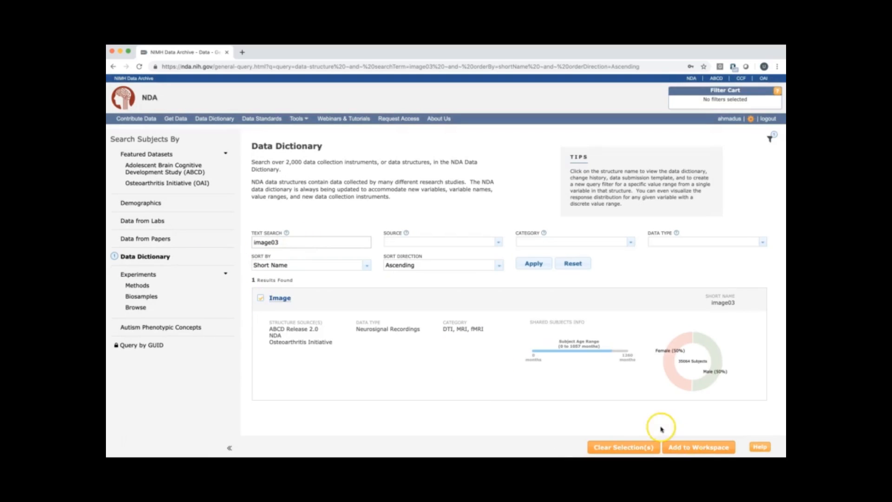
{"action": "left_click", "coordinate": [701, 448]}
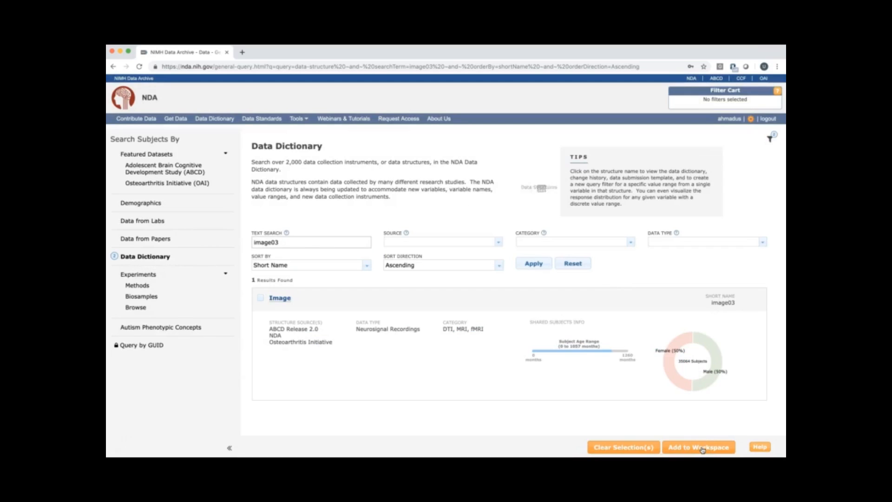
{"action": "left_click", "coordinate": [769, 142]}
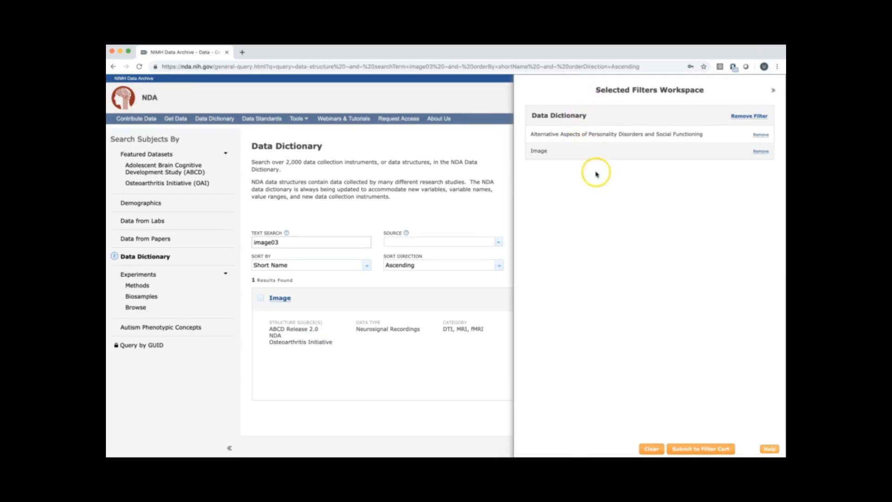
{"action": "left_click", "coordinate": [697, 449]}
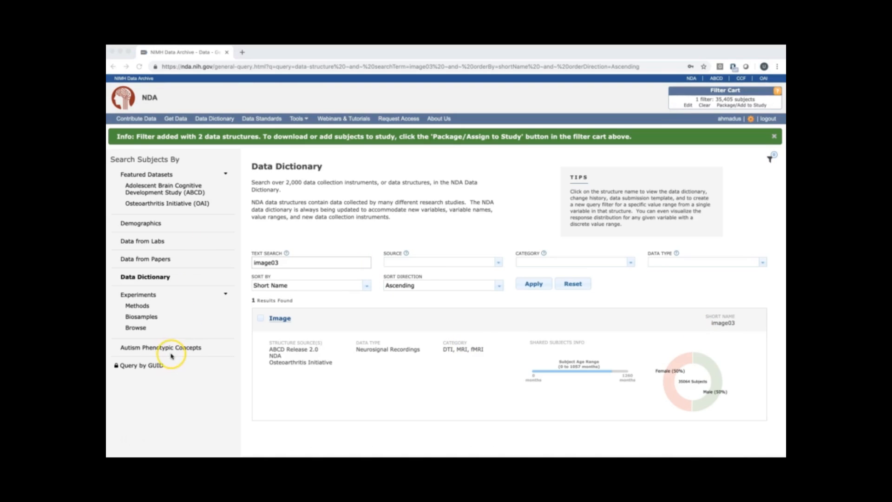
Open the Autism Phenotypic Concepts query and expand Emotional Traits under Personal Traits down to Mood and Depression.
{"action": "scroll", "coordinate": [199, 358], "scroll_direction": "down", "scroll_amount": 1}
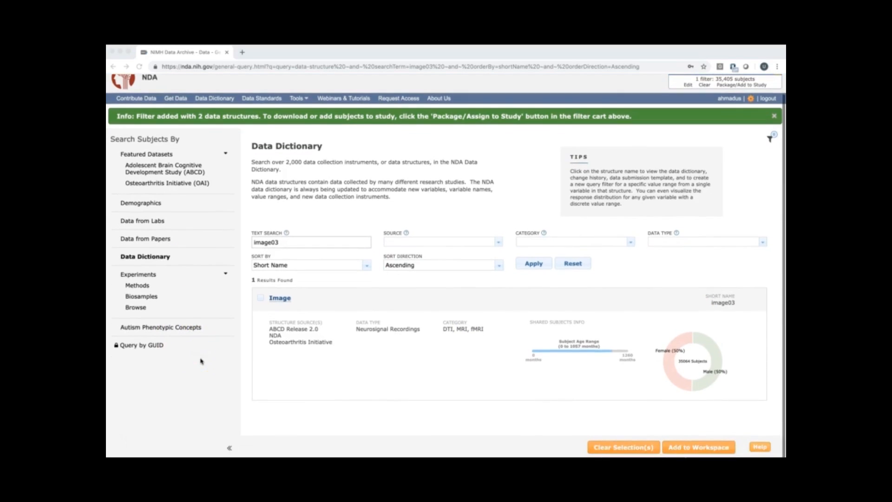
{"action": "left_click", "coordinate": [179, 328]}
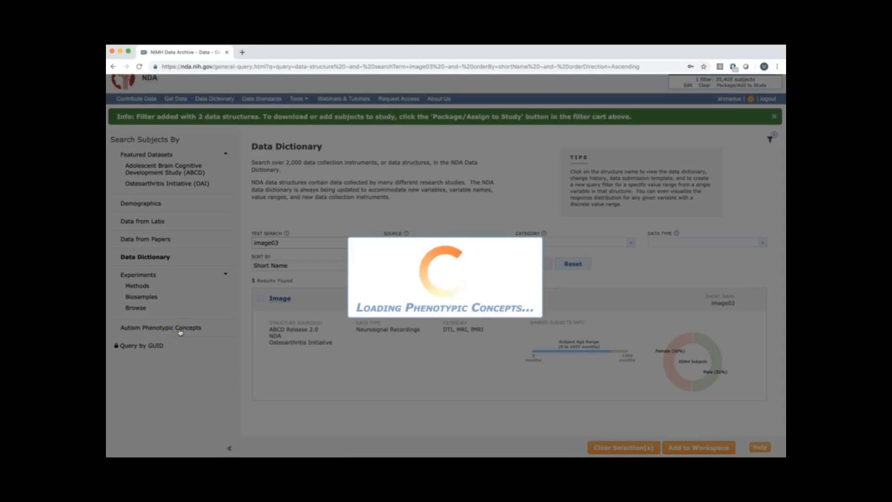
{"action": "left_click", "coordinate": [188, 331]}
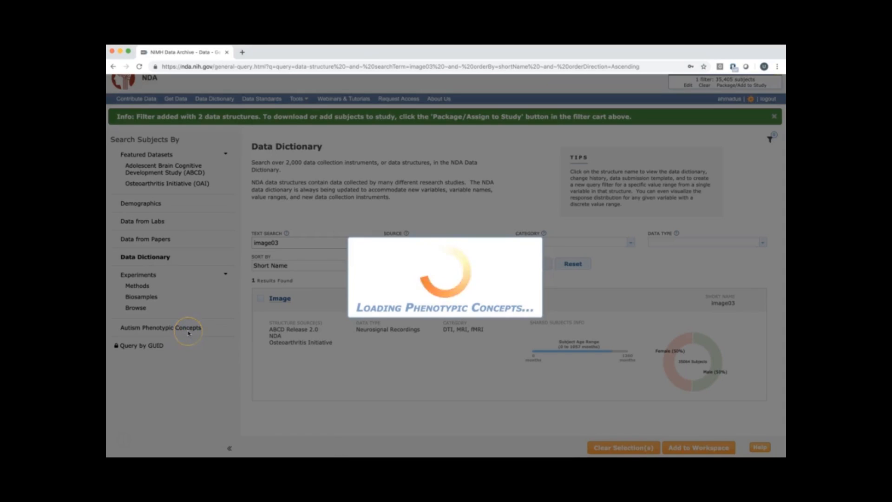
{"action": "scroll", "coordinate": [384, 344], "scroll_direction": "down", "scroll_amount": 1}
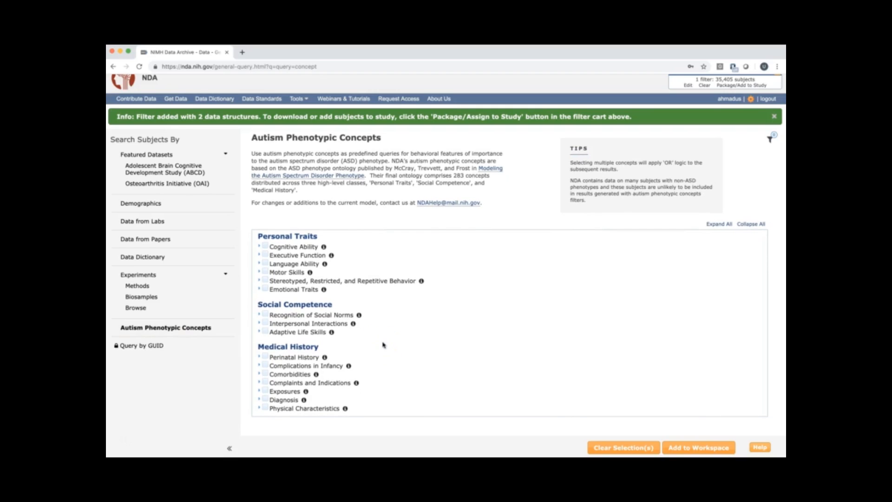
{"action": "left_click", "coordinate": [255, 294]}
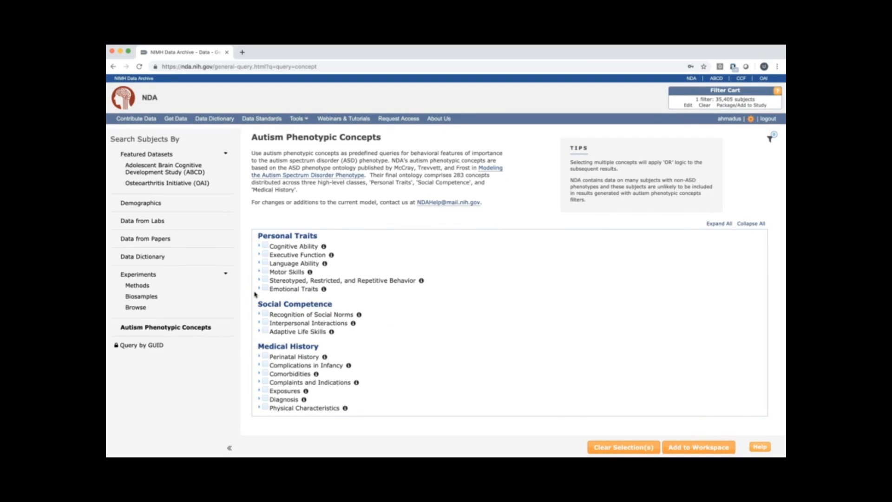
{"action": "left_click", "coordinate": [258, 289]}
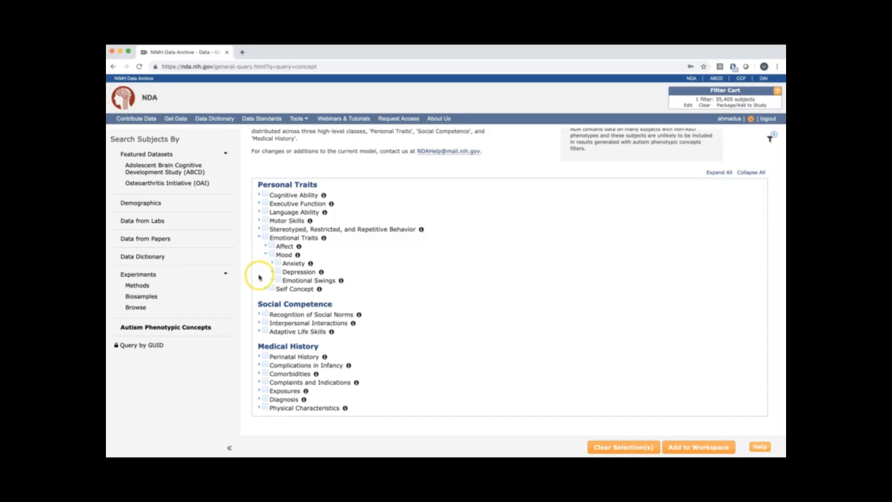
{"action": "left_click", "coordinate": [272, 273]}
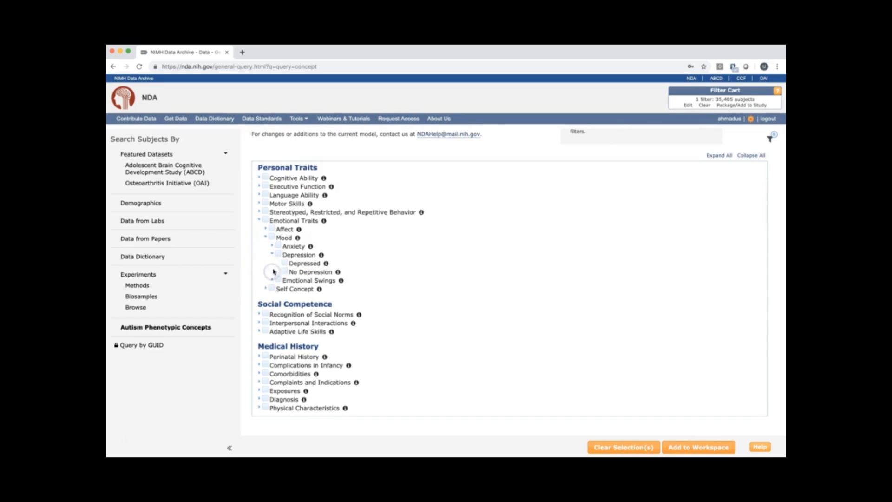
Add the Depressed concept under Emotional Traits, Mood and Depression to the workspace and submit it to the Filter Cart.
{"action": "left_click", "coordinate": [285, 264]}
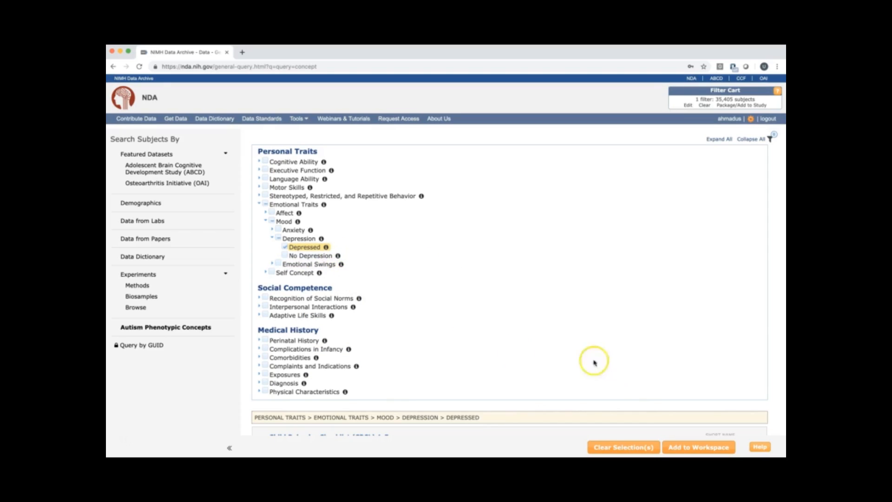
{"action": "left_click", "coordinate": [692, 446]}
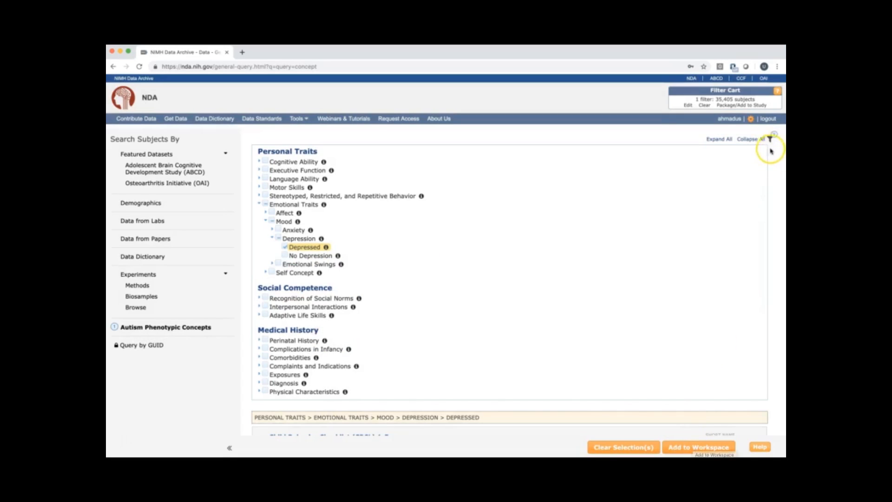
{"action": "left_click", "coordinate": [770, 140]}
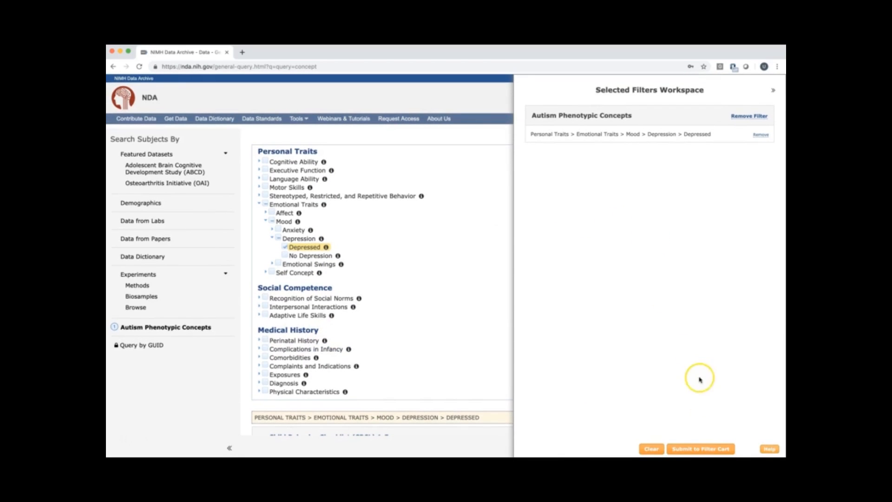
{"action": "left_click", "coordinate": [698, 450]}
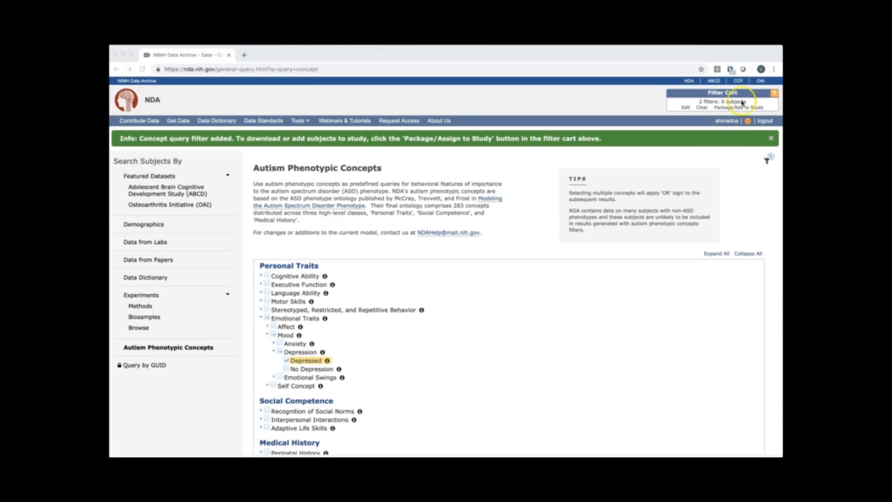
Remove the Depressed query concept filter from the Filter Cart and save the changes.
{"action": "left_click", "coordinate": [685, 108]}
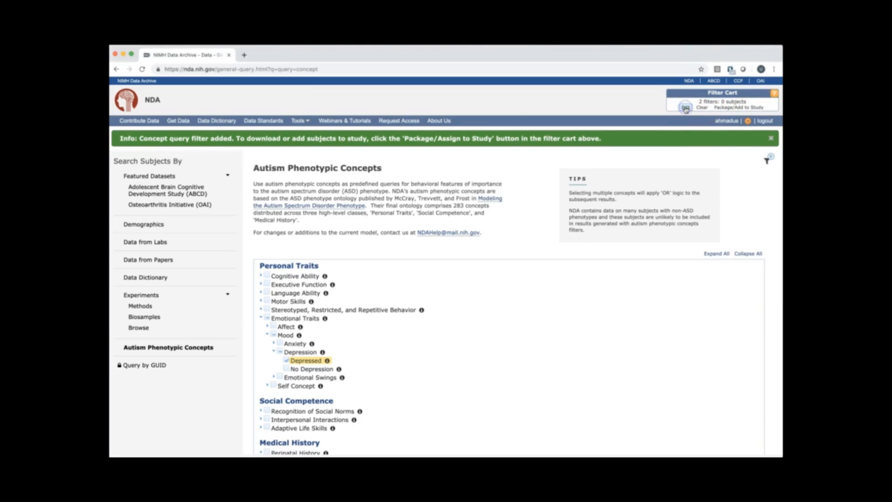
{"action": "left_click", "coordinate": [685, 108]}
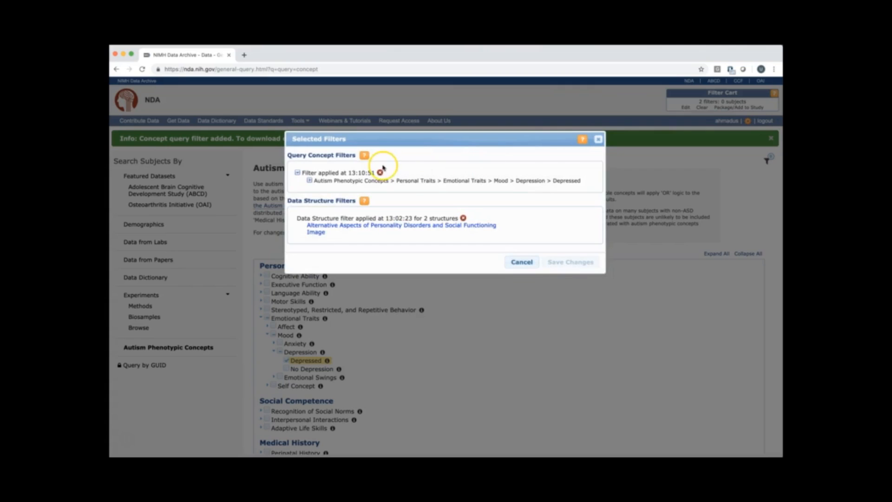
{"action": "left_click", "coordinate": [381, 173]}
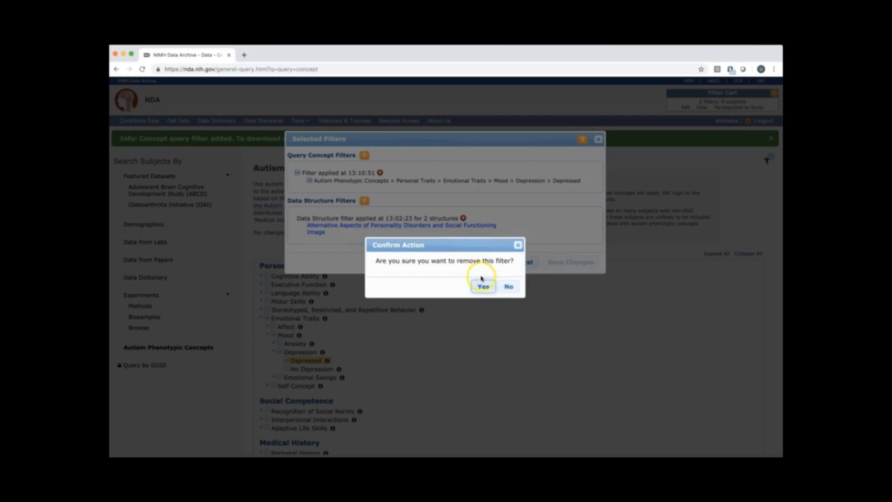
{"action": "left_click", "coordinate": [484, 286]}
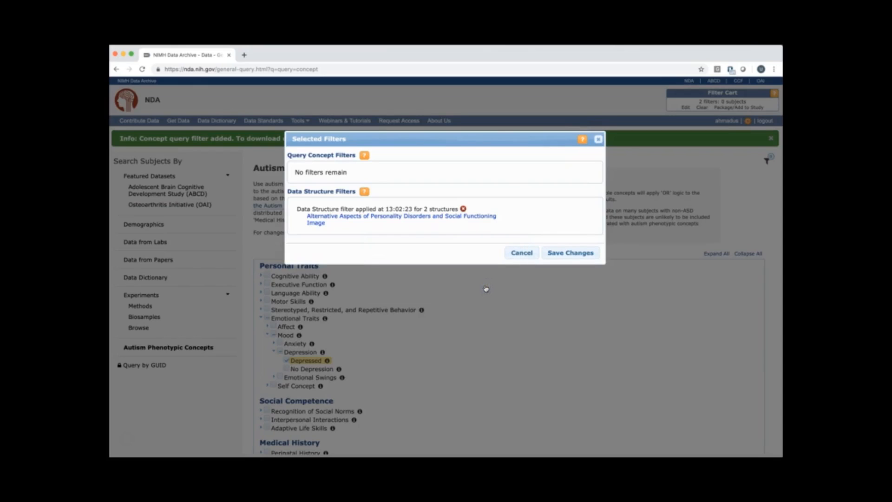
{"action": "left_click", "coordinate": [569, 252]}
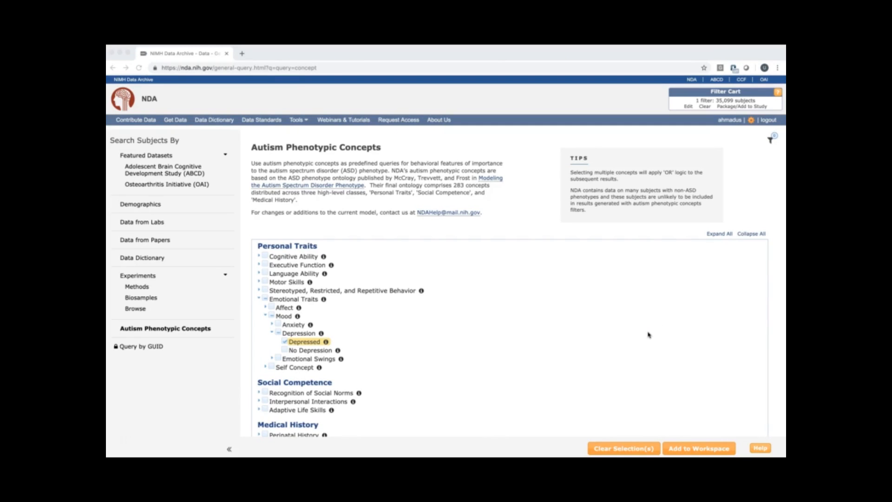
Open the Package/Add to Study page for the filtered data and review its collections, datasets and data structures.
{"action": "left_click", "coordinate": [743, 109]}
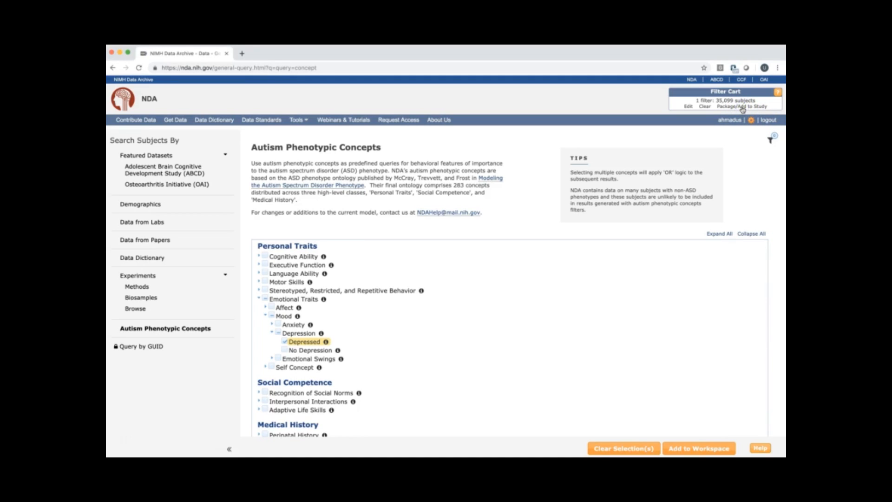
{"action": "left_click", "coordinate": [742, 106]}
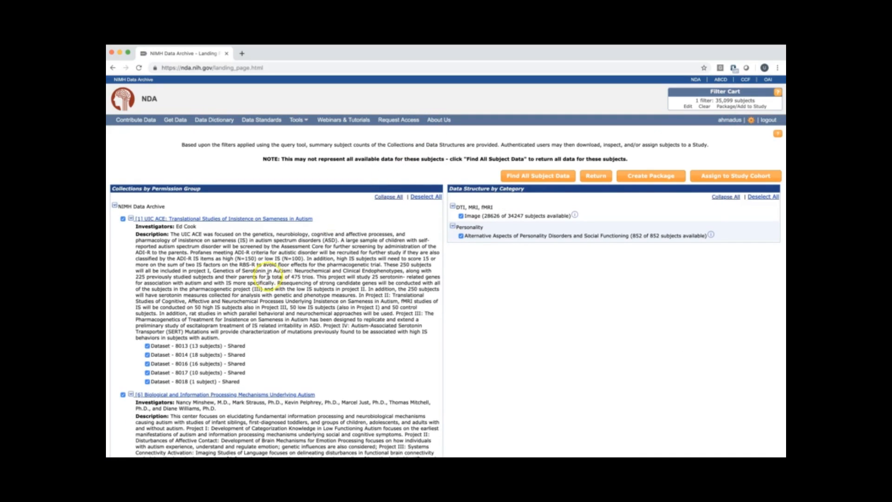
{"action": "scroll", "coordinate": [316, 283], "scroll_direction": "down", "scroll_amount": 15}
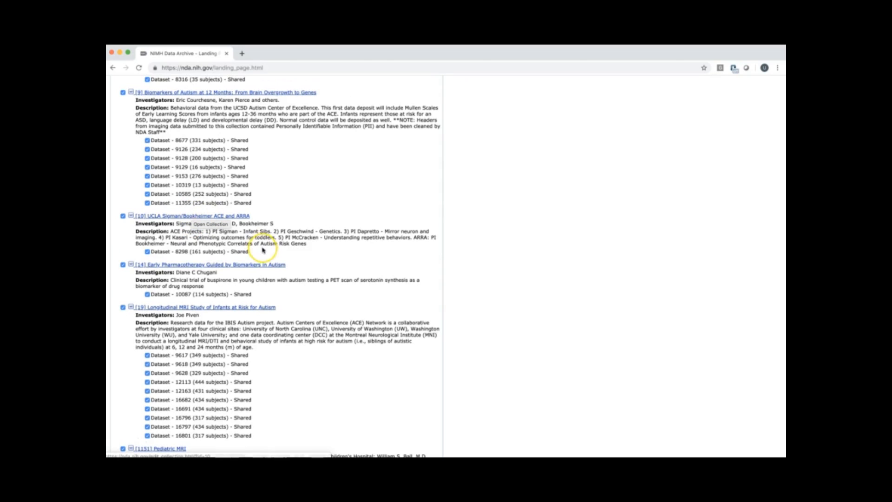
{"action": "scroll", "coordinate": [263, 246], "scroll_direction": "up", "scroll_amount": 10}
{"action": "scroll", "coordinate": [263, 249], "scroll_direction": "up", "scroll_amount": 6}
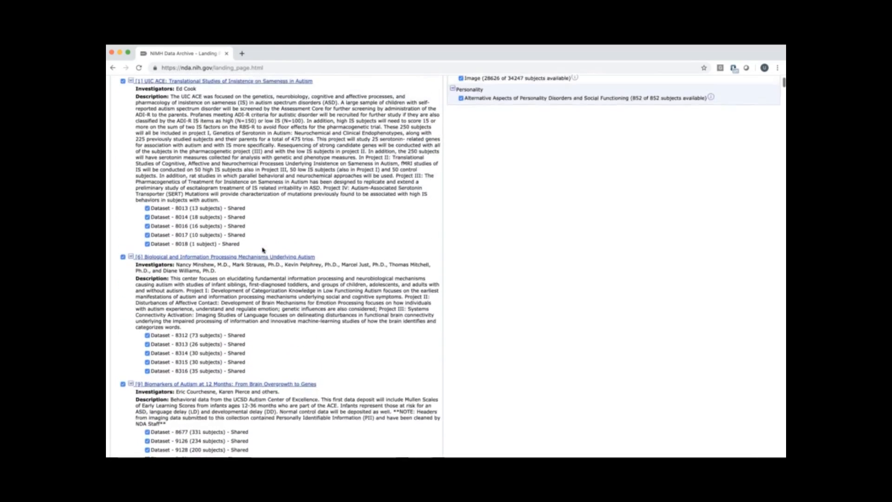
{"action": "scroll", "coordinate": [263, 249], "scroll_direction": "up", "scroll_amount": 3}
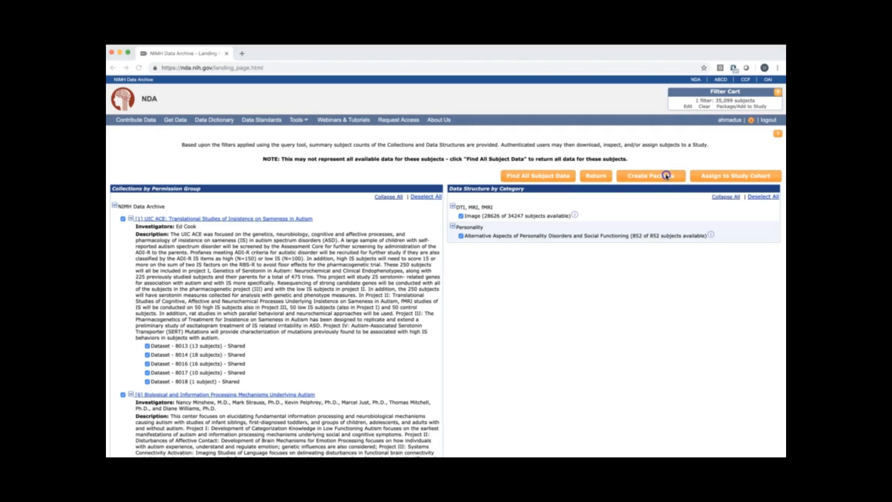
Inspect the Create Package options, including associated data files, and leave without creating a package.
{"action": "left_click", "coordinate": [667, 177]}
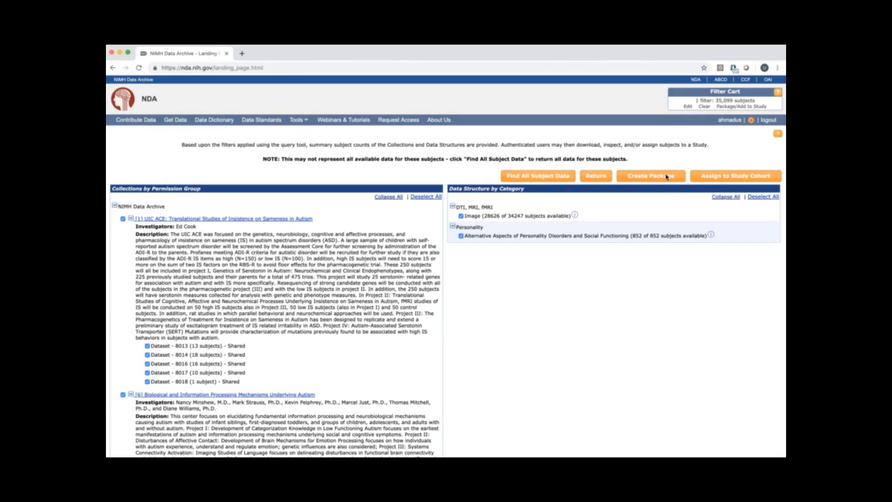
{"action": "left_click", "coordinate": [666, 176]}
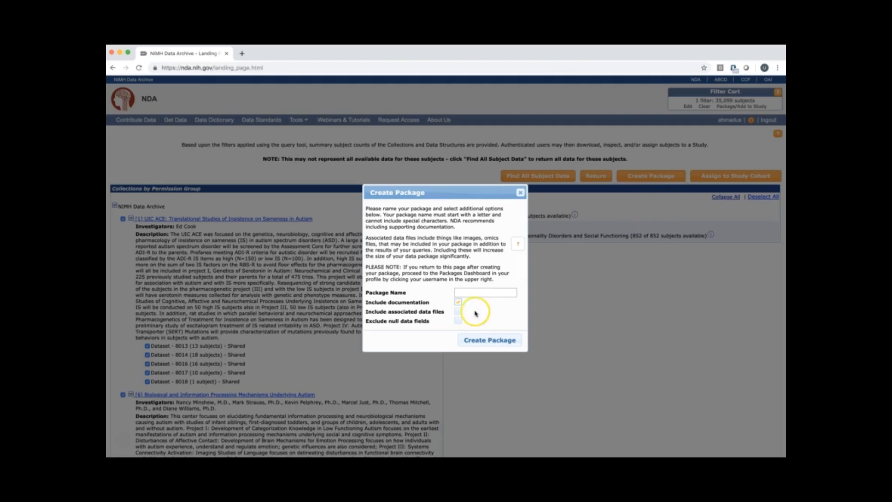
{"action": "left_click", "coordinate": [459, 311]}
{"action": "left_click", "coordinate": [520, 193]}
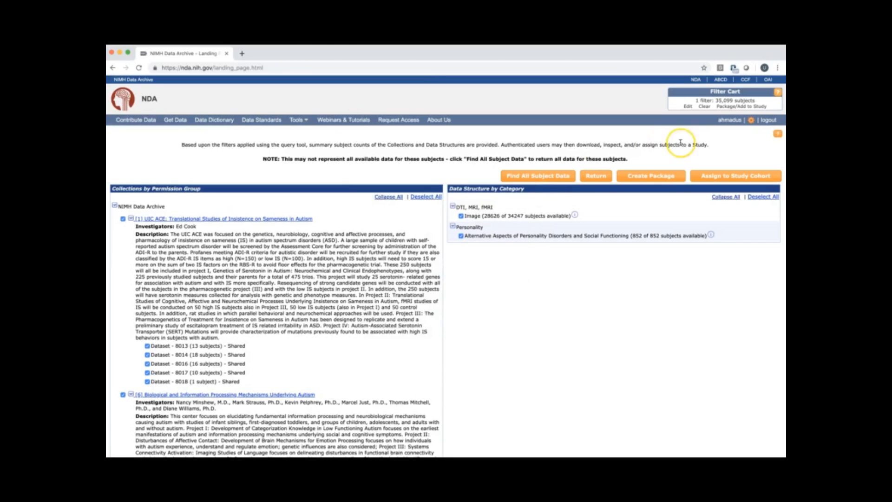
Open the Packages dashboard from the user profile.
{"action": "left_click", "coordinate": [731, 120]}
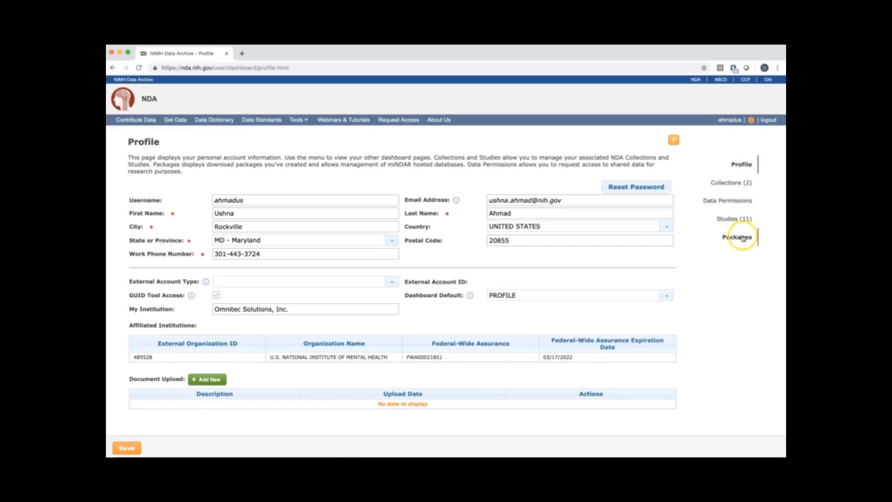
{"action": "left_click", "coordinate": [742, 238]}
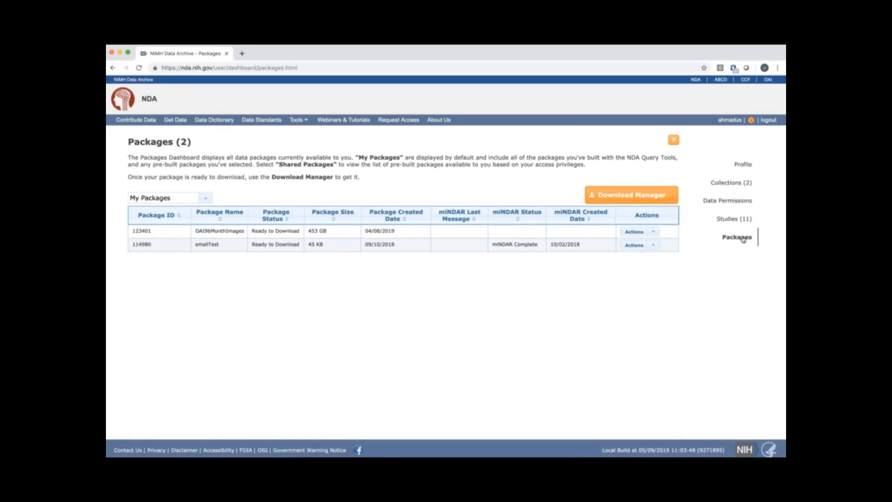
{"action": "left_click", "coordinate": [419, 280]}
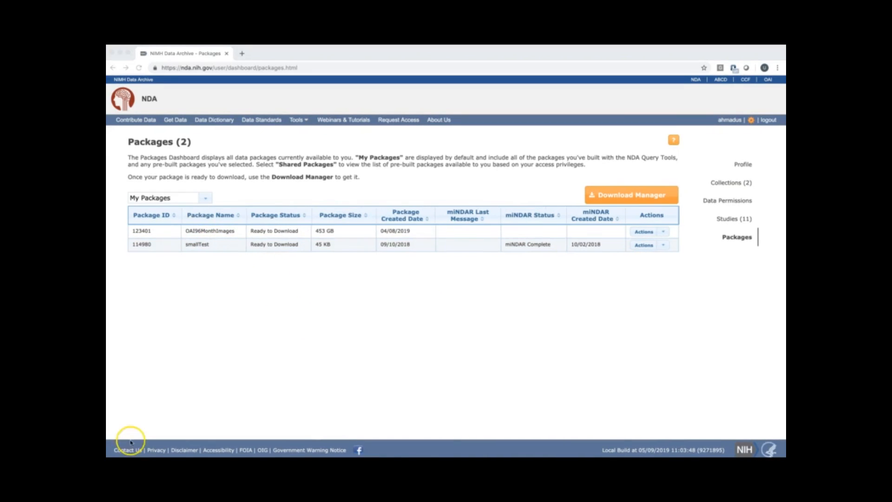
View the Shared Packages list on the dashboard and return to My Packages.
{"action": "left_click", "coordinate": [205, 197]}
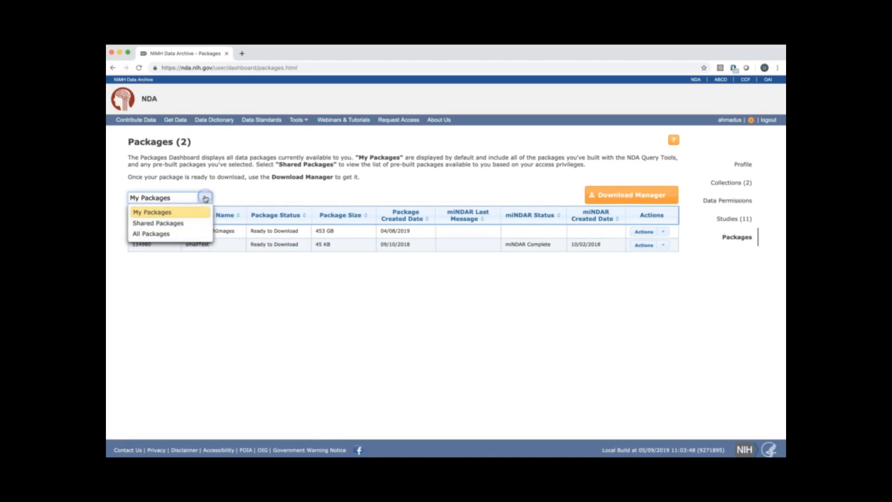
{"action": "left_click", "coordinate": [179, 223]}
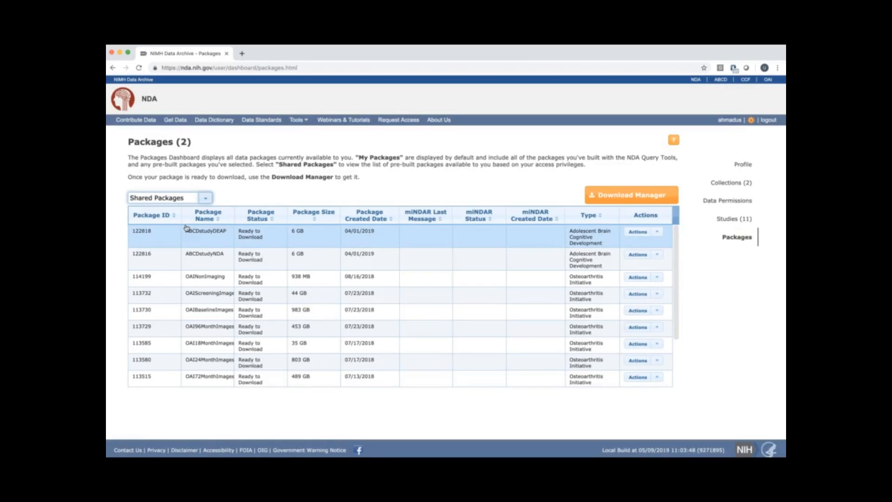
{"action": "left_click", "coordinate": [207, 198]}
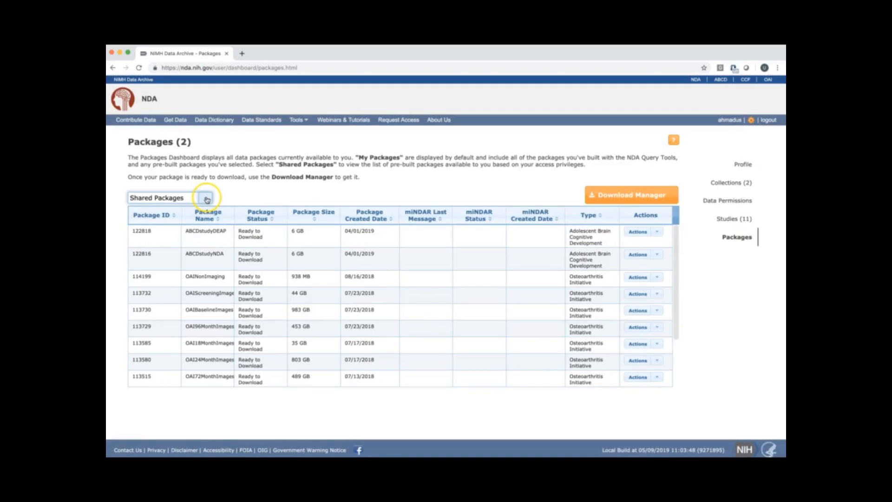
{"action": "left_click", "coordinate": [181, 214]}
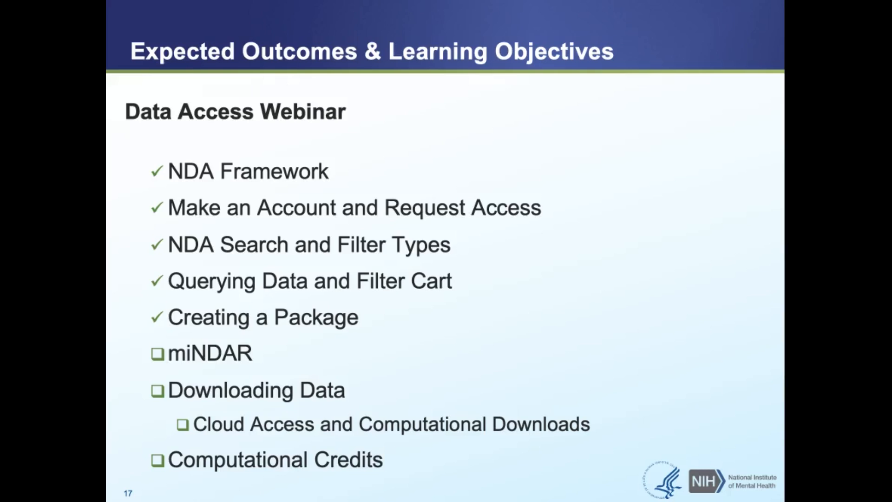
{"action": "key", "text": "Right"}
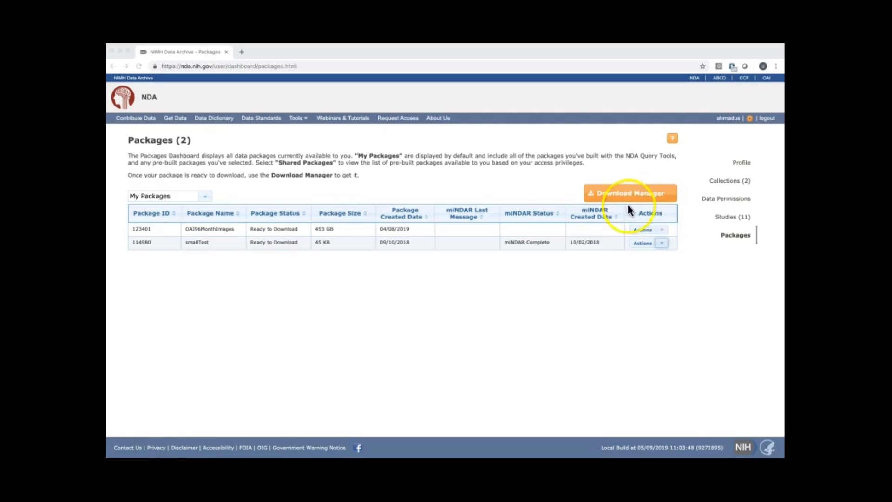
Examine the Create miNDAR form for the OAI96MonthImages package and cancel without creating the database.
{"action": "left_click", "coordinate": [661, 230]}
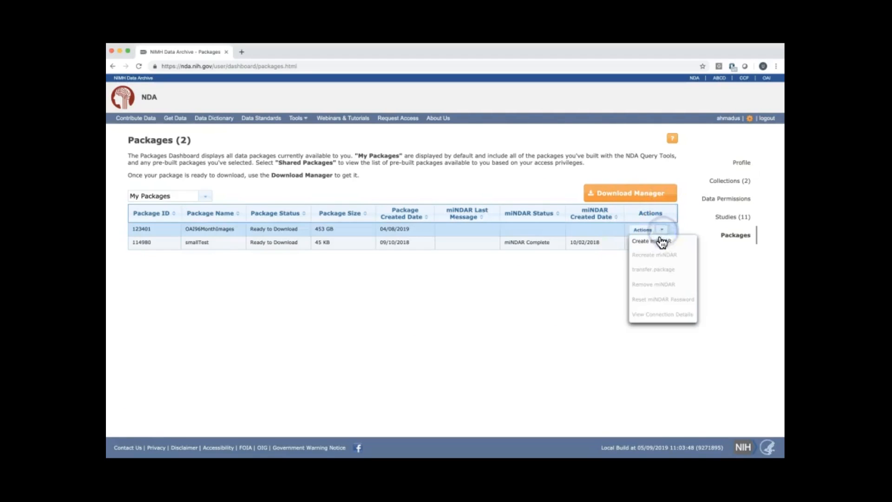
{"action": "left_click", "coordinate": [661, 241]}
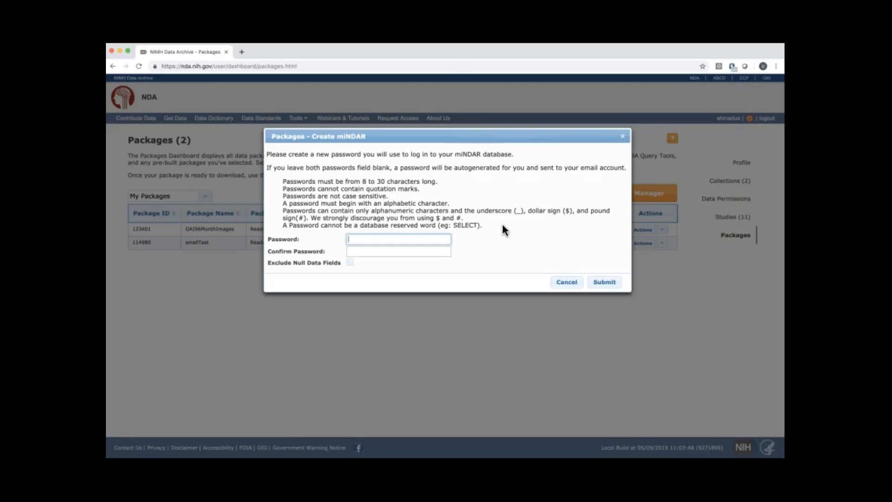
{"action": "left_click", "coordinate": [567, 282]}
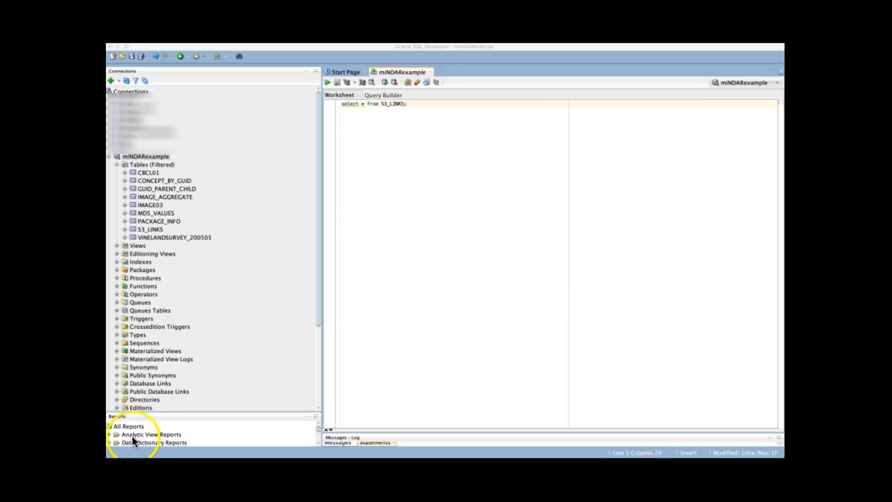
Switch to Oracle SQL Developer, run "select * from S3_LINKS;" on the miNDARexample connection, and browse the returned endpoints.
{"action": "left_click", "coordinate": [205, 422]}
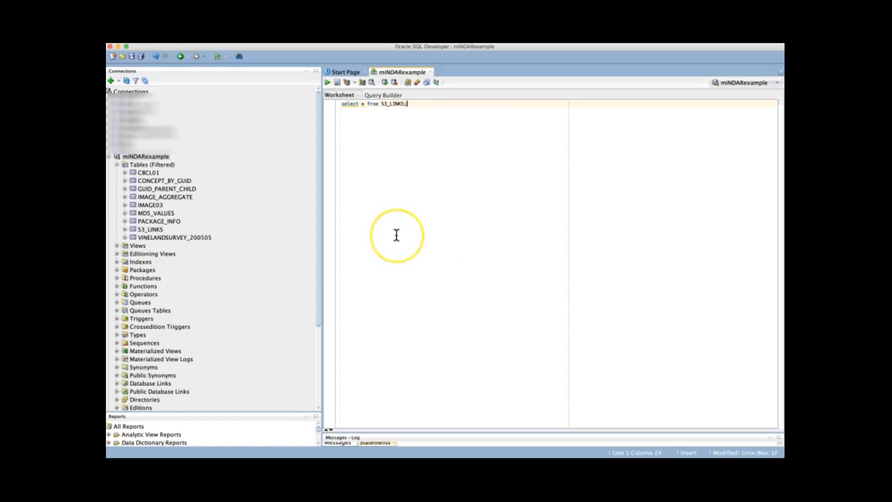
{"action": "key", "text": "super+a"}
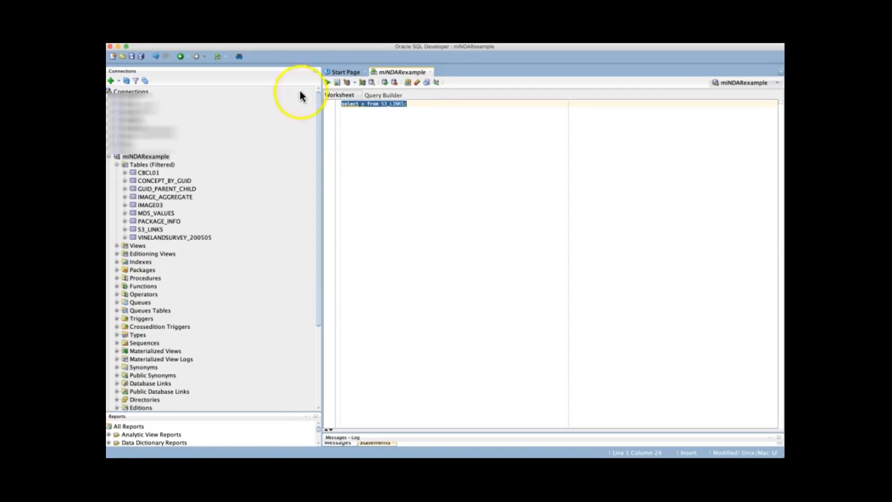
{"action": "left_click", "coordinate": [327, 82]}
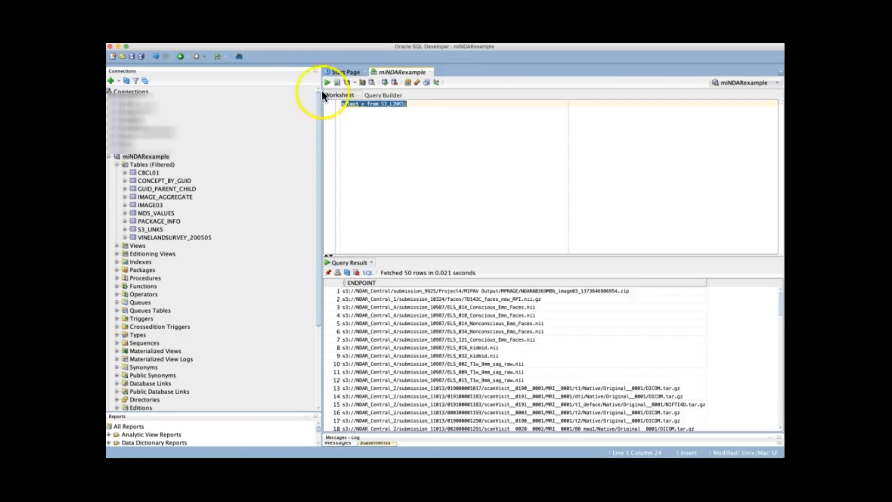
{"action": "scroll", "coordinate": [427, 305], "scroll_direction": "down", "scroll_amount": 5}
{"action": "scroll", "coordinate": [431, 345], "scroll_direction": "down", "scroll_amount": 20}
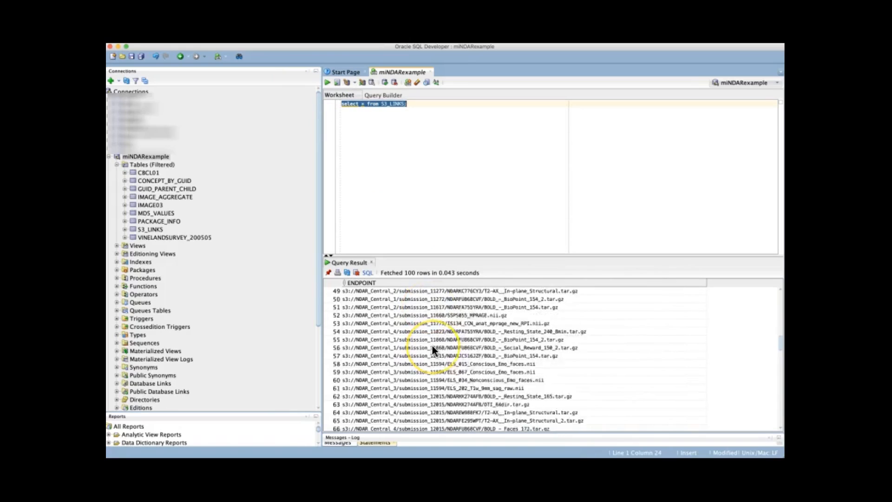
{"action": "scroll", "coordinate": [431, 344], "scroll_direction": "down", "scroll_amount": 20}
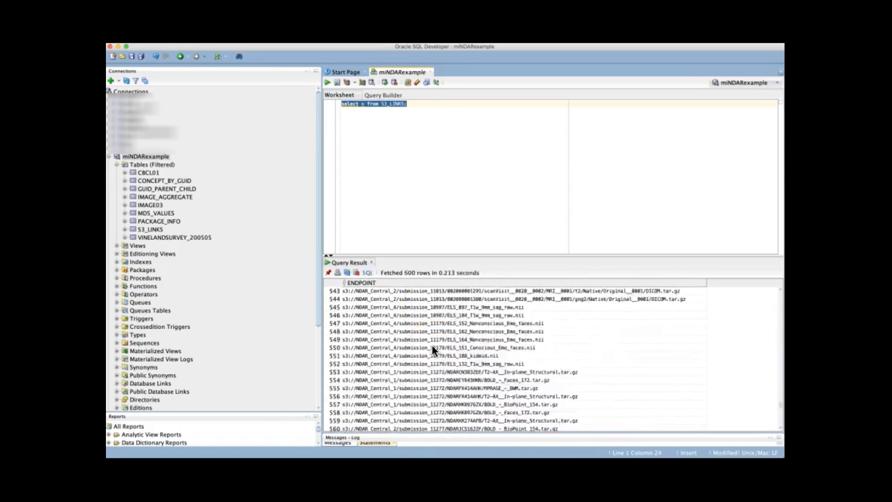
{"action": "scroll", "coordinate": [431, 344], "scroll_direction": "up", "scroll_amount": 20}
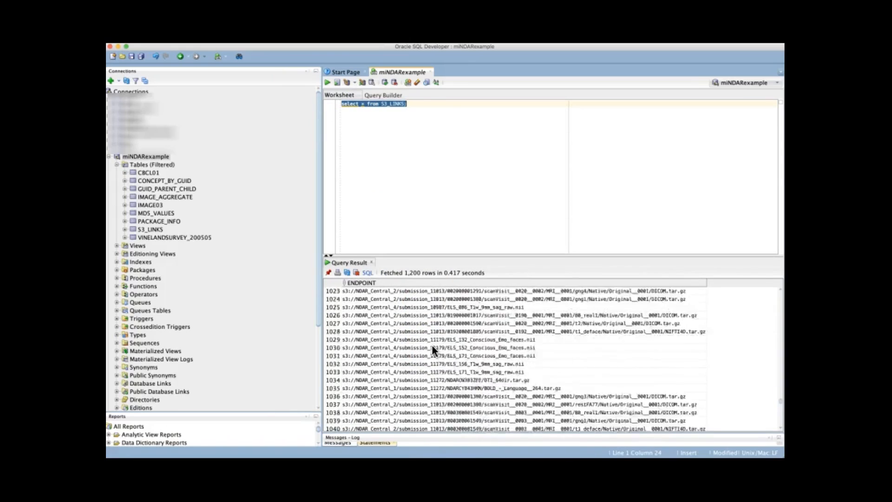
{"action": "scroll", "coordinate": [432, 349], "scroll_direction": "up", "scroll_amount": 1}
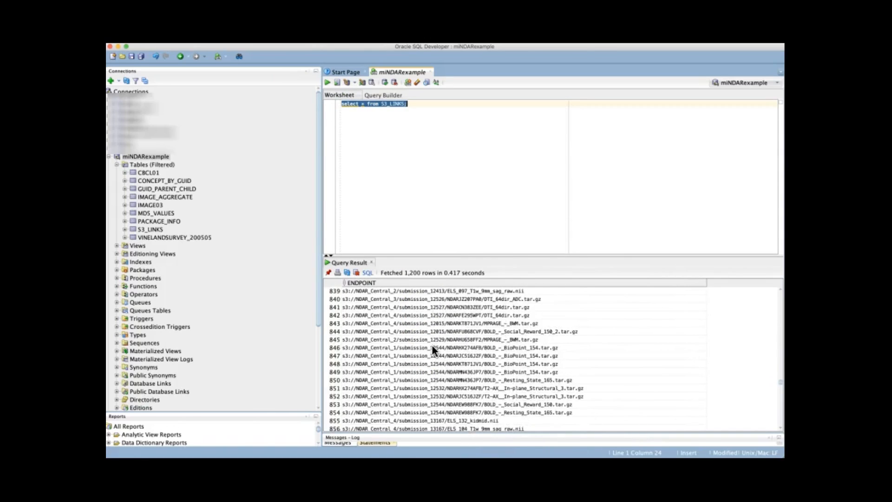
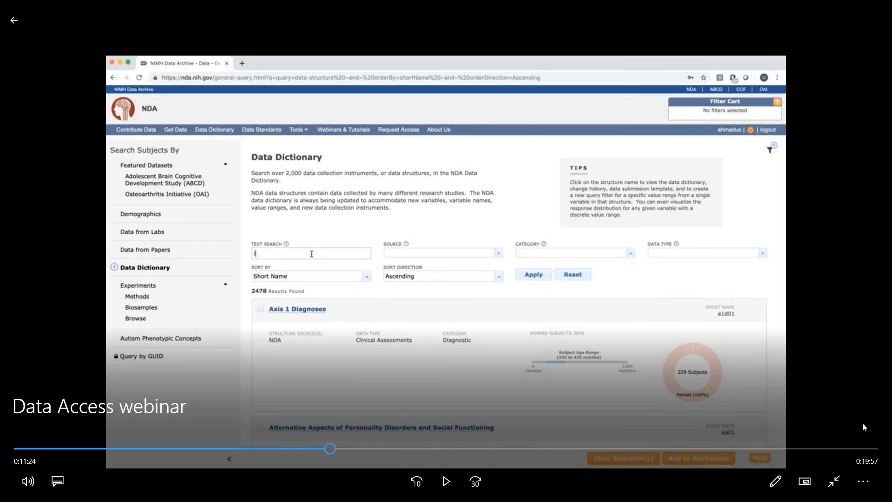
Switch to Chrome, load the NDA website in a new window, and open its Get Data query page.
{"action": "key", "text": "alt+Tab"}
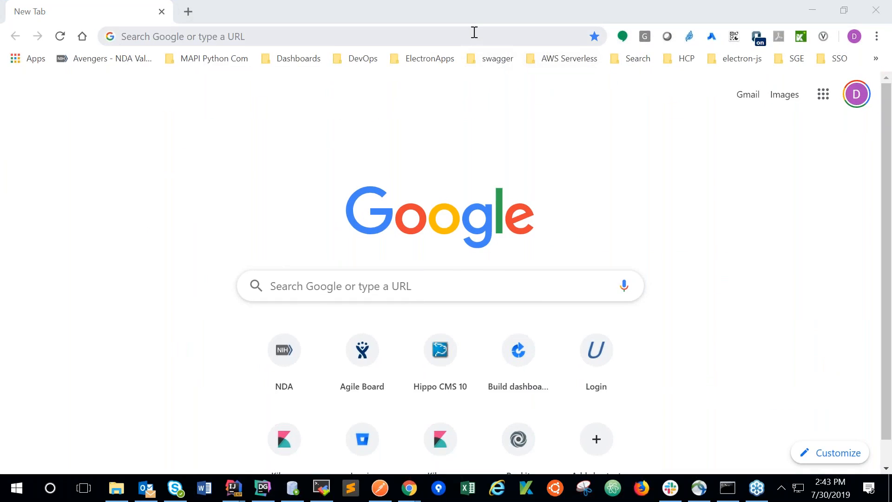
{"action": "left_click", "coordinate": [474, 33]}
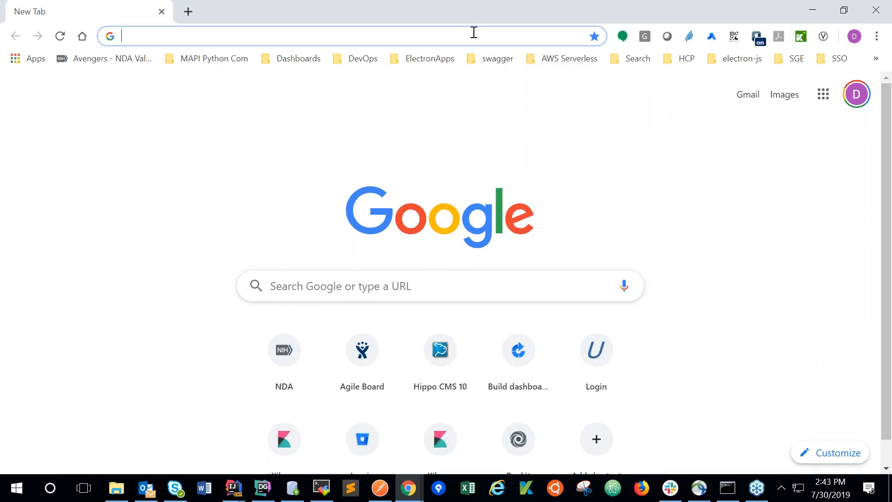
{"action": "type", "text": "nda"}
{"action": "key", "text": "Return"}
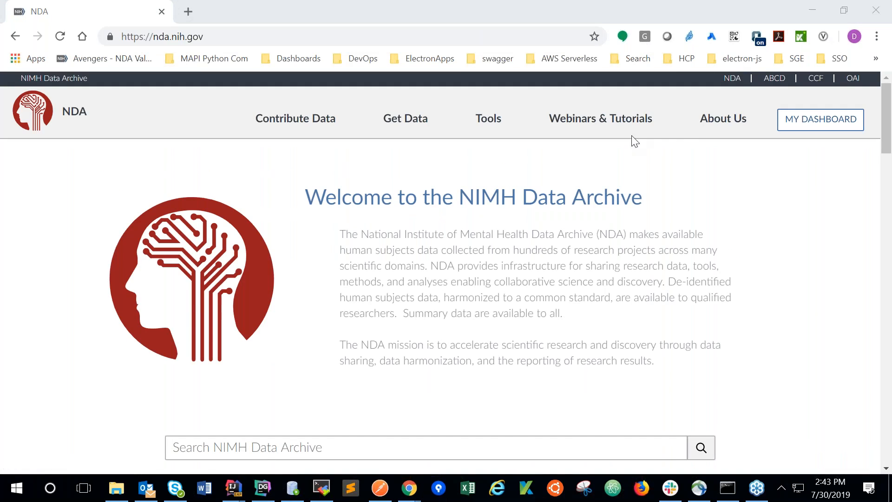
{"action": "mouse_move", "coordinate": [400, 115]}
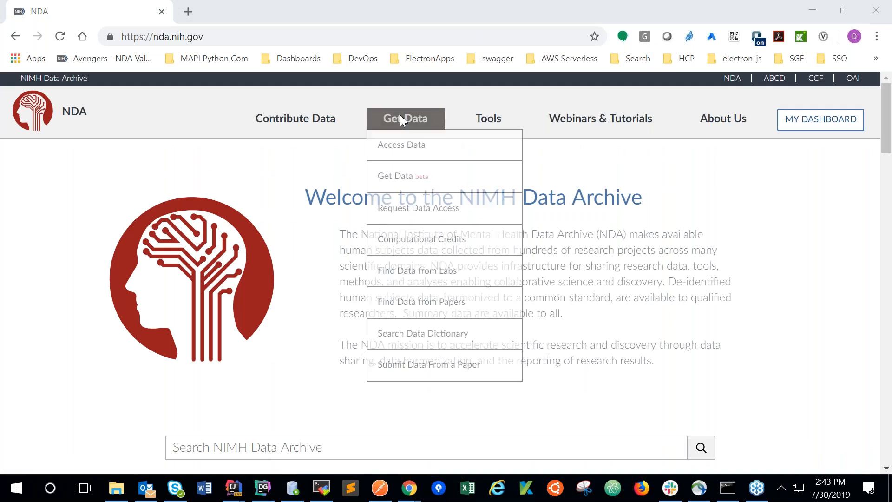
{"action": "left_click", "coordinate": [409, 179]}
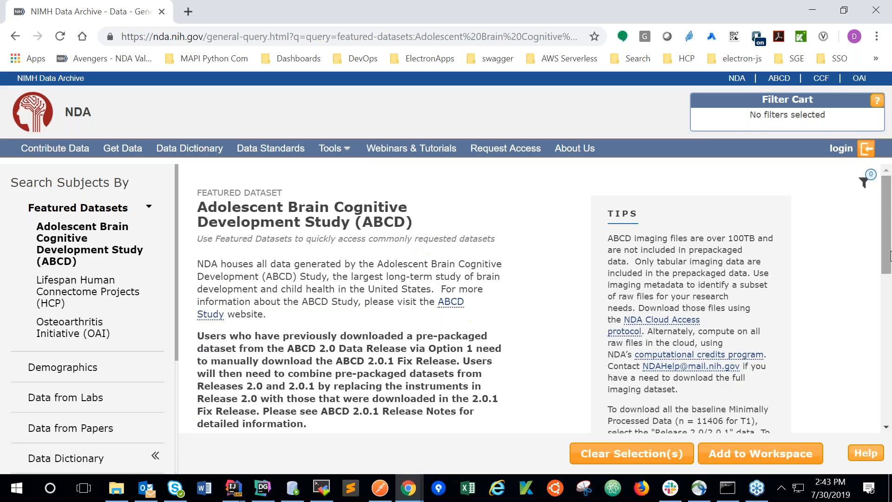
Add a Demographics filter for male subjects aged 195 to 870 months to the workspace.
{"action": "left_click_drag", "start_coordinate": [887, 269], "coordinate": [891, 335]}
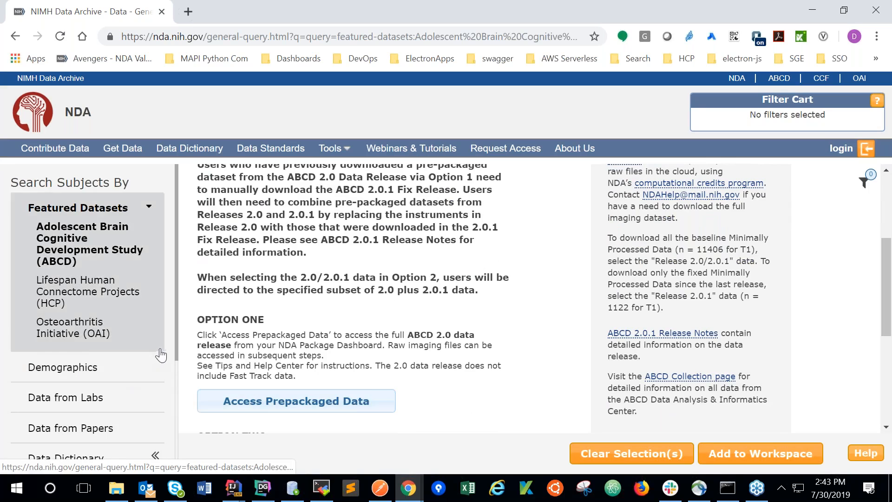
{"action": "scroll", "coordinate": [177, 352], "scroll_direction": "down", "scroll_amount": 2}
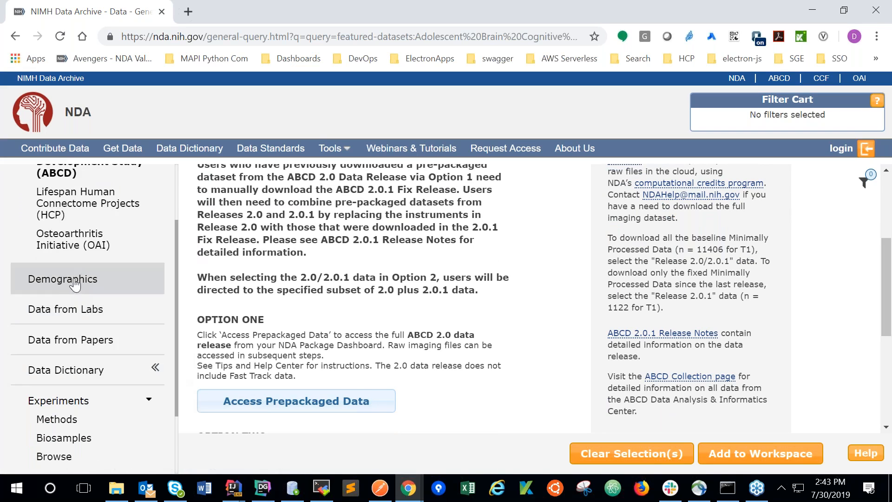
{"action": "left_click", "coordinate": [62, 278]}
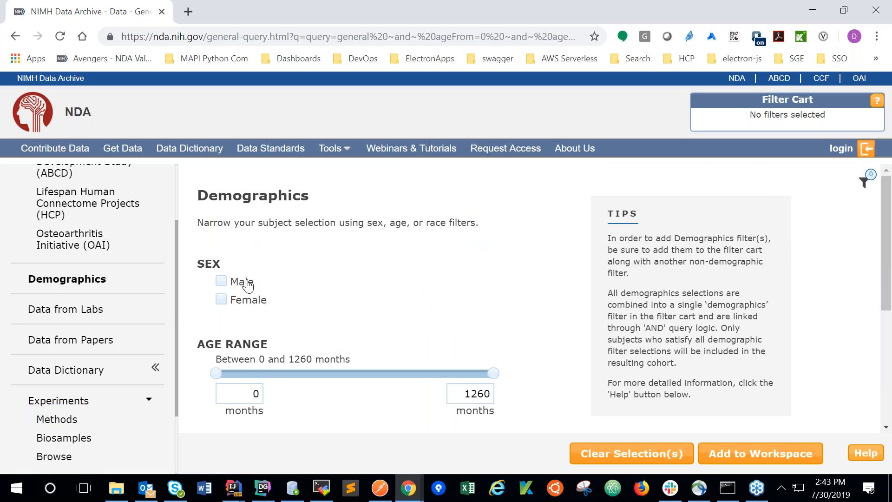
{"action": "left_click", "coordinate": [234, 283]}
{"action": "left_click_drag", "start_coordinate": [219, 370], "coordinate": [263, 370]}
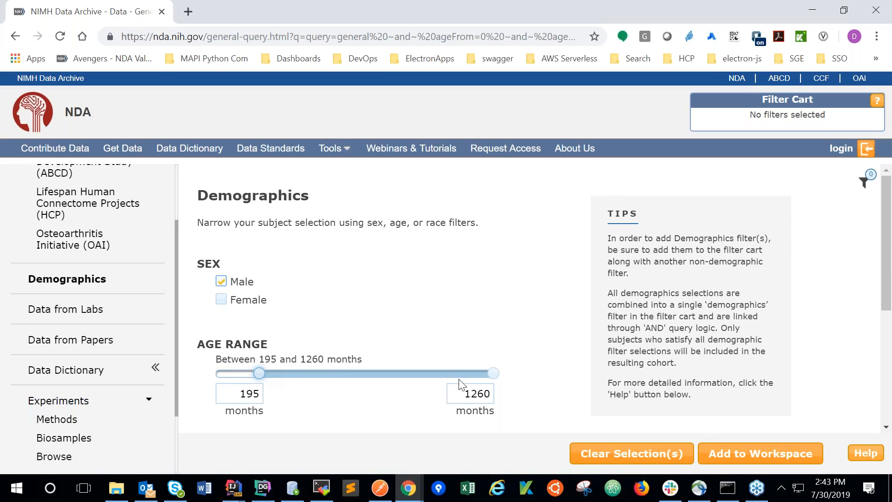
{"action": "left_click_drag", "start_coordinate": [493, 373], "coordinate": [407, 372]}
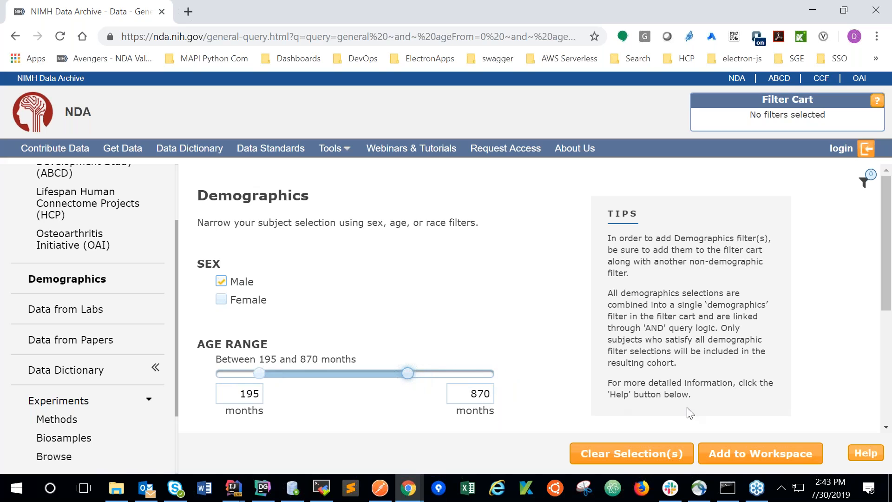
{"action": "left_click", "coordinate": [733, 459]}
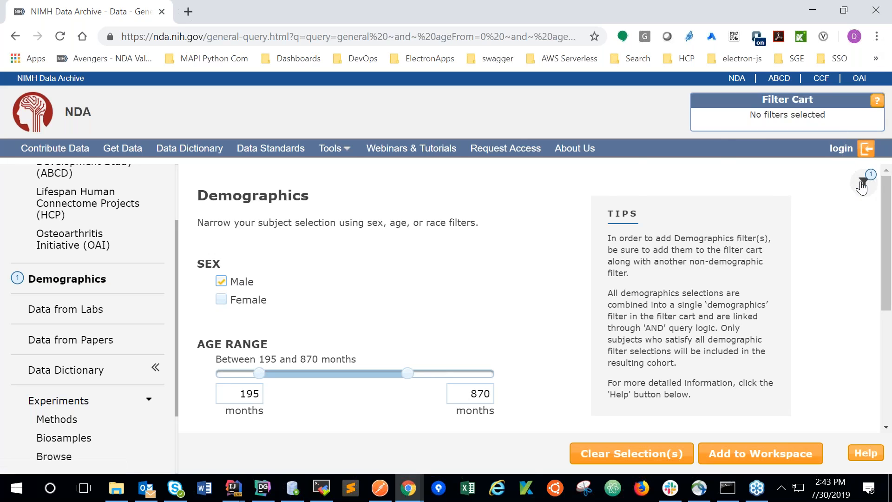
Try to submit the Demographics filter from the workspace to the Filter Cart, and dismiss the resulting message.
{"action": "left_click", "coordinate": [863, 181]}
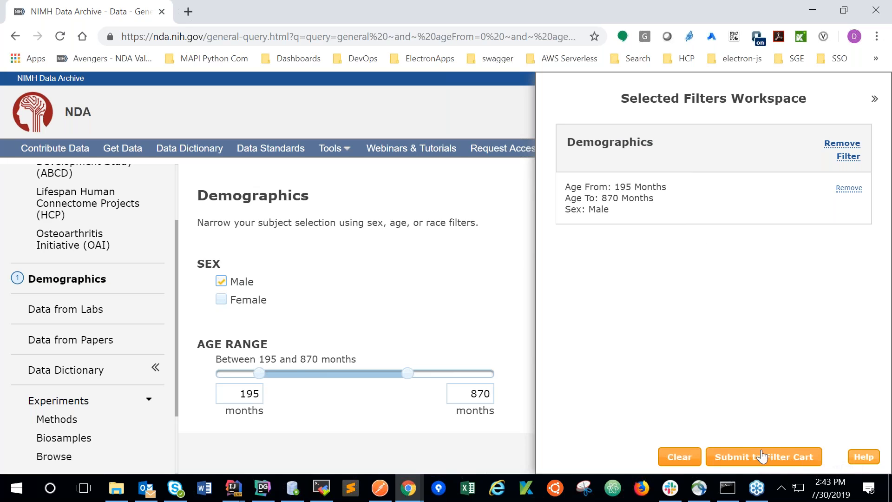
{"action": "left_click", "coordinate": [787, 464]}
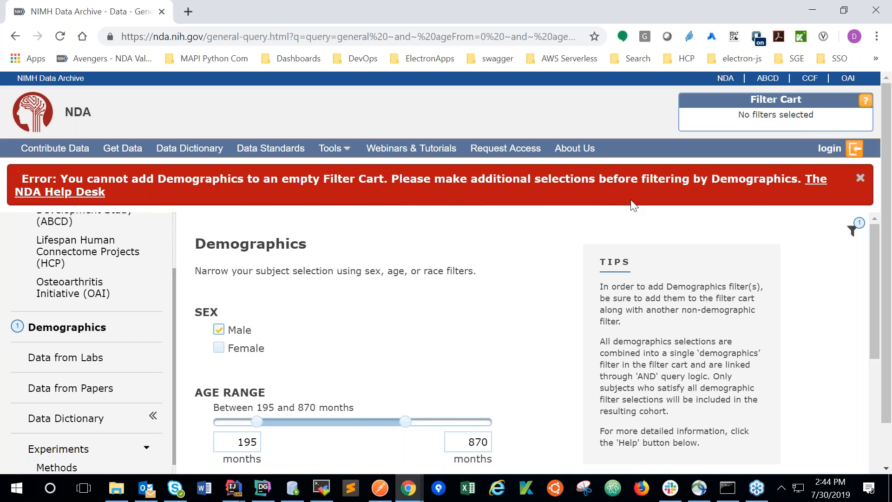
{"action": "left_click", "coordinate": [860, 185]}
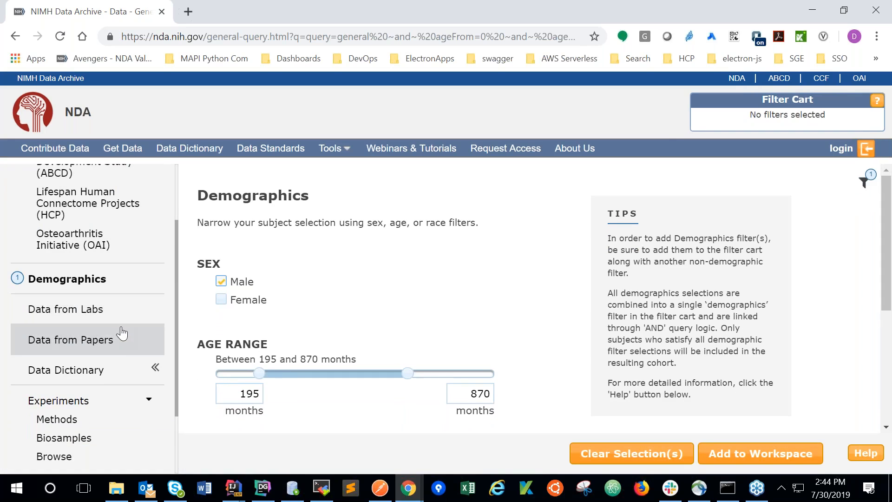
Select the Axis 1 Diagnoses structure in the Data Dictionary and add it to the workspace.
{"action": "left_click", "coordinate": [76, 372]}
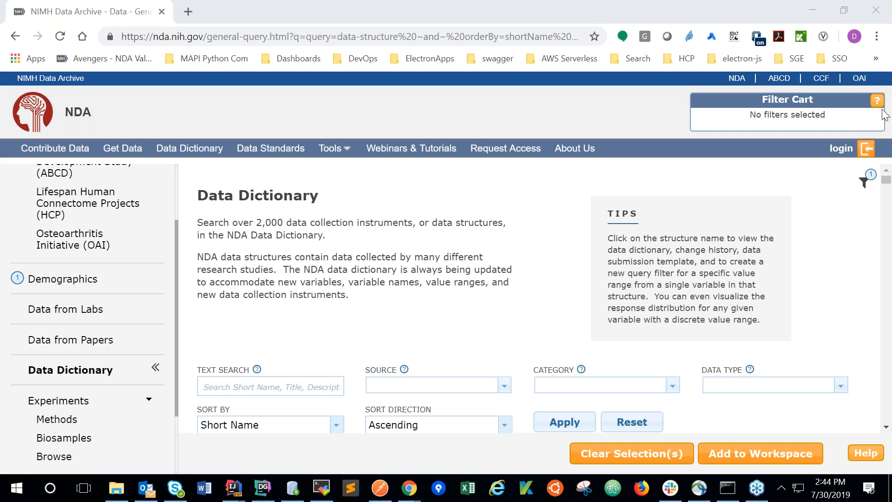
{"action": "left_click", "coordinate": [824, 202]}
{"action": "left_click", "coordinate": [886, 427]}
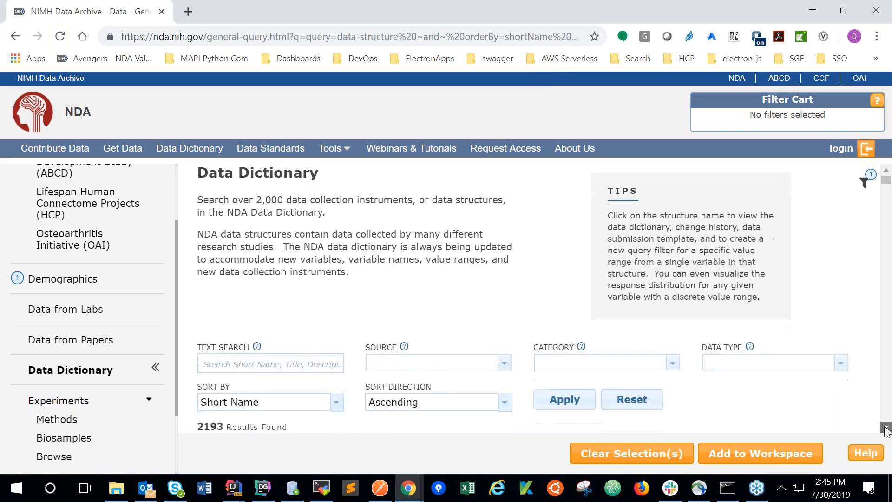
{"action": "left_click", "coordinate": [886, 428]}
{"action": "left_click", "coordinate": [887, 428]}
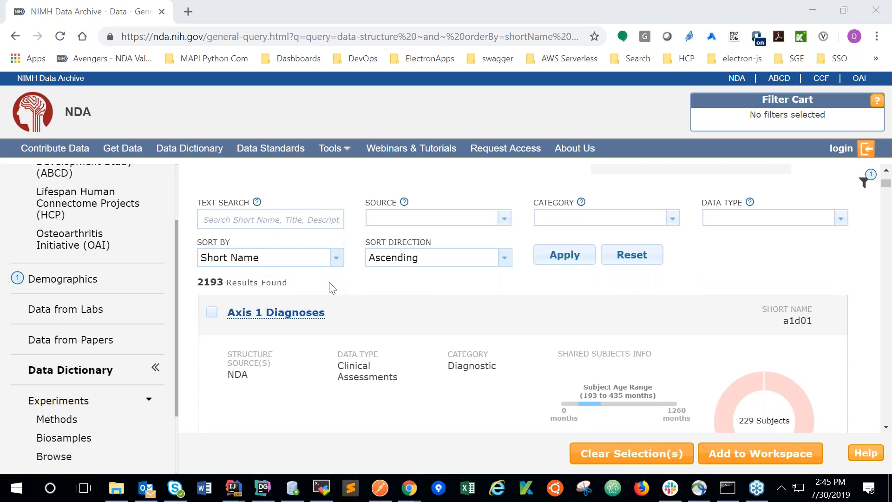
{"action": "left_click", "coordinate": [213, 313]}
{"action": "left_click", "coordinate": [761, 454]}
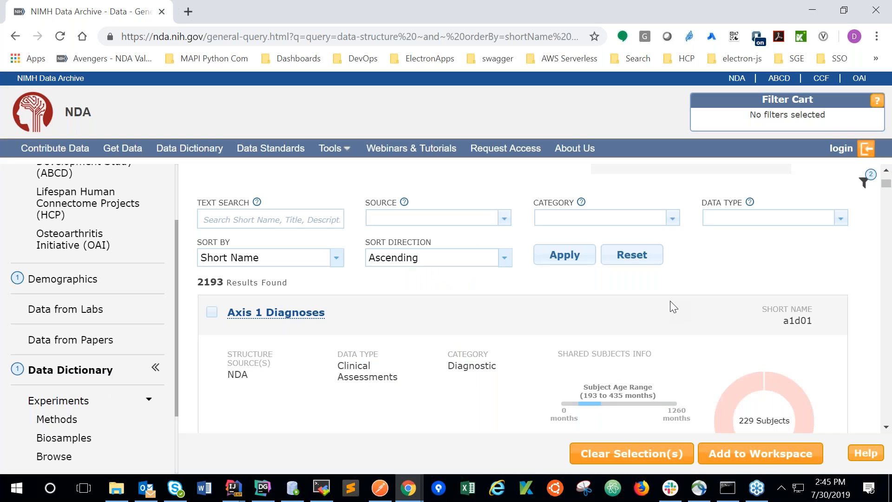
Remove the Demographics filter from the Selected Filters Workspace.
{"action": "left_click", "coordinate": [864, 184]}
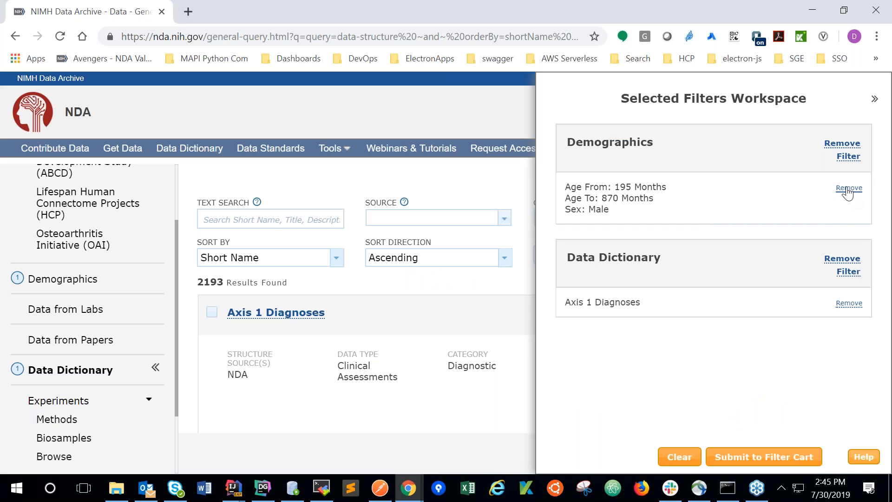
{"action": "left_click", "coordinate": [843, 154]}
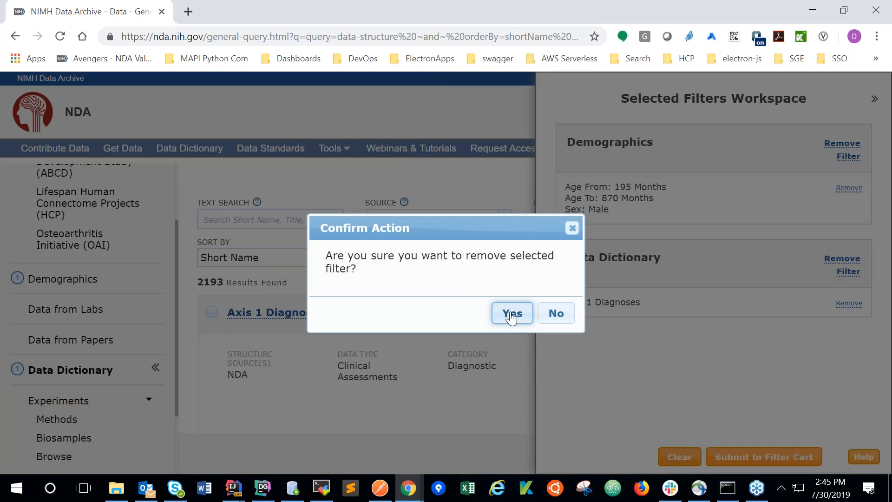
{"action": "left_click", "coordinate": [511, 316]}
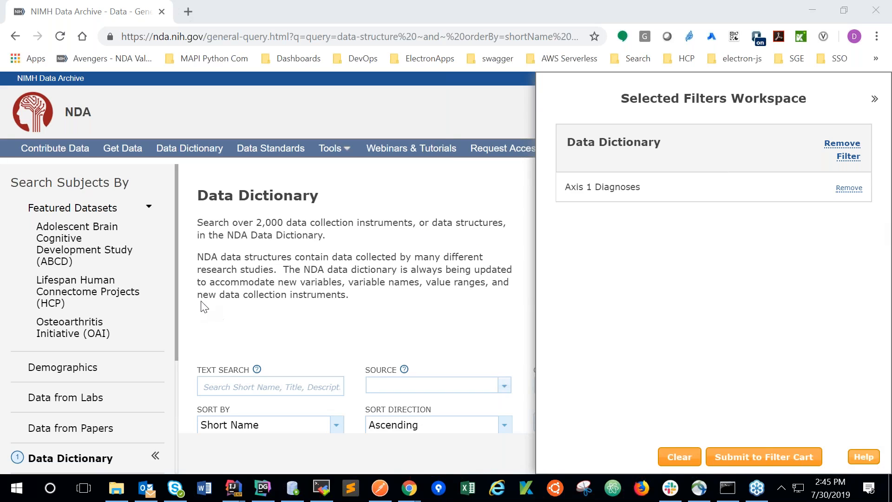
{"action": "left_click", "coordinate": [803, 225]}
{"action": "left_click_drag", "start_coordinate": [565, 144], "coordinate": [648, 142]}
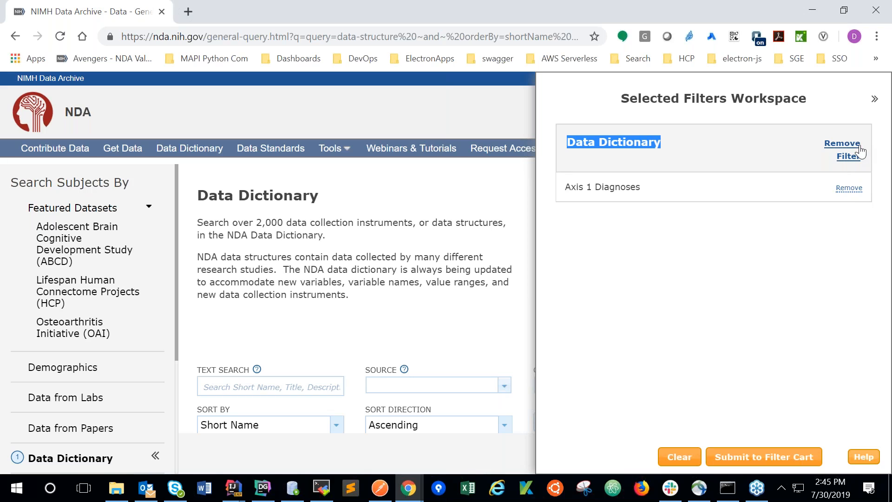
{"action": "left_click", "coordinate": [760, 156]}
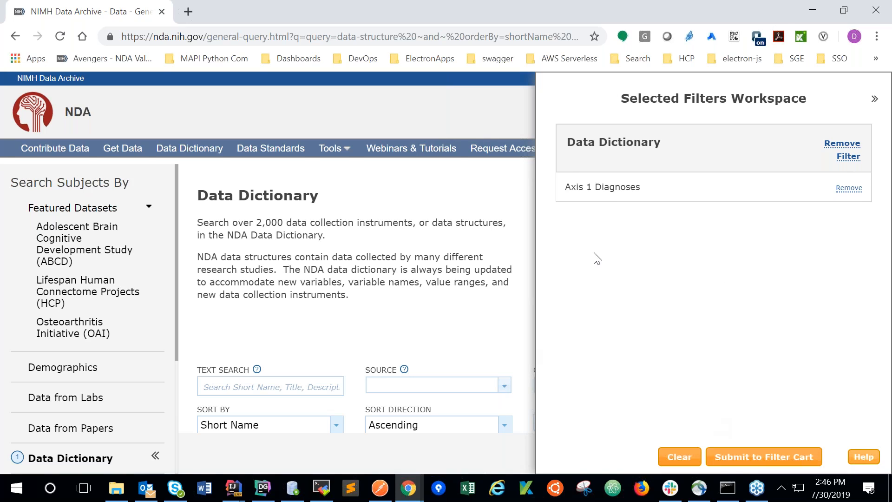
{"action": "double_click", "coordinate": [403, 23]}
{"action": "left_click", "coordinate": [668, 19]}
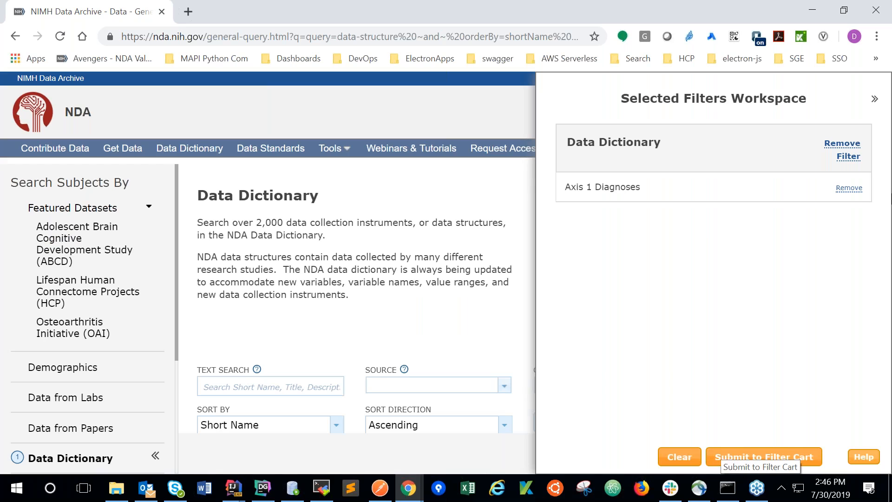
{"action": "left_click", "coordinate": [880, 219]}
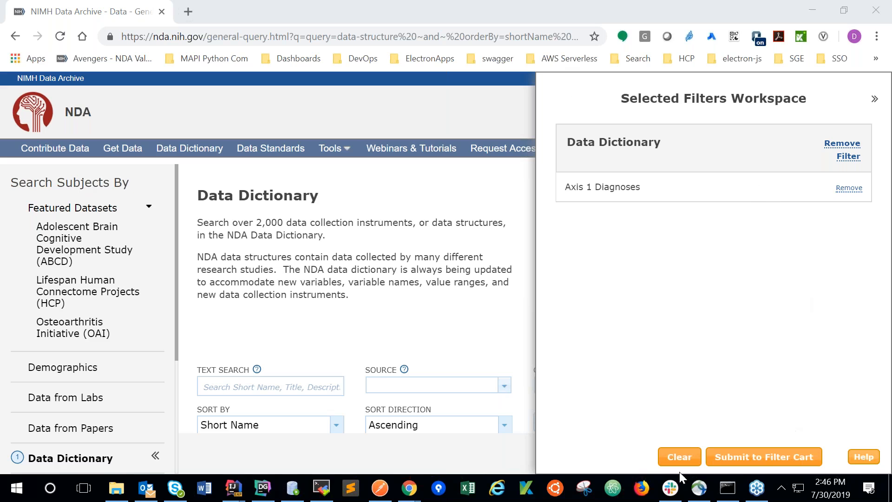
Clear the entire Selected Filters Workspace and confirm the clearing.
{"action": "left_click", "coordinate": [679, 457]}
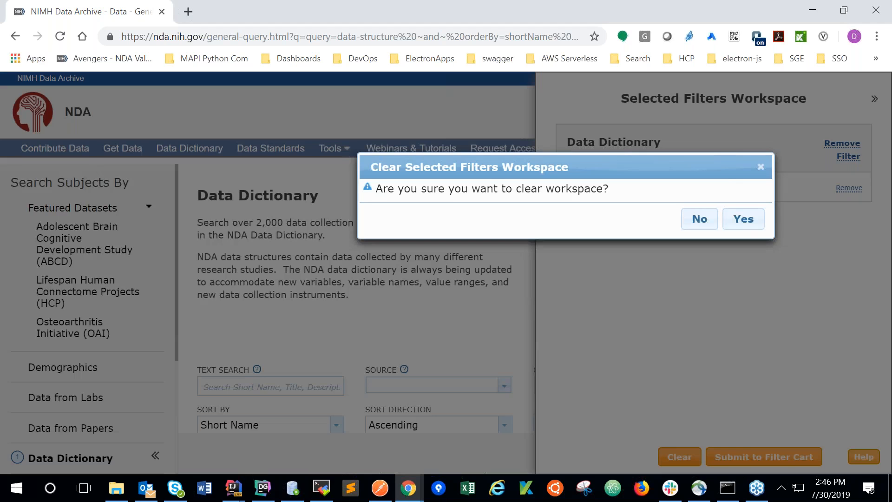
{"action": "left_click", "coordinate": [700, 222]}
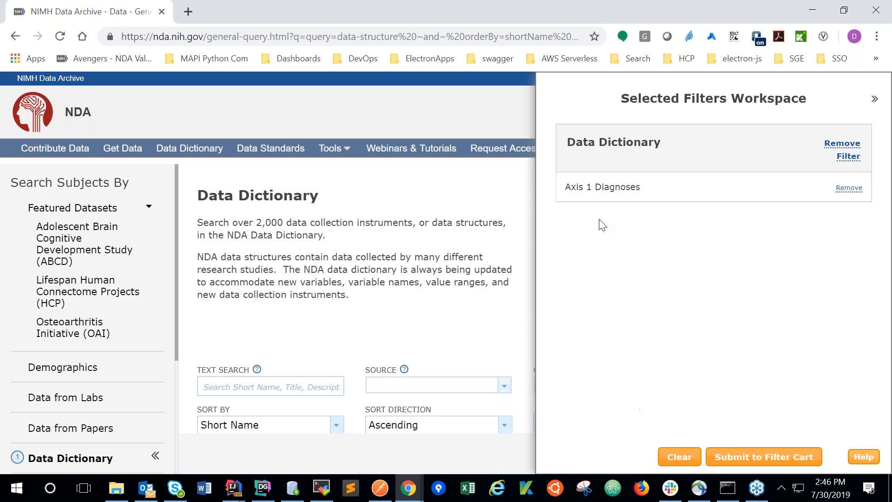
{"action": "left_click", "coordinate": [554, 65]}
{"action": "left_click", "coordinate": [565, 59]}
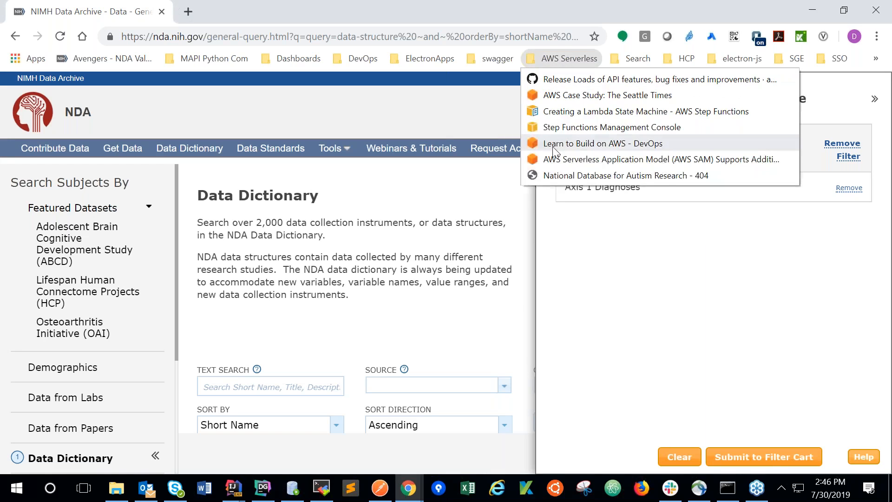
{"action": "left_click", "coordinate": [593, 309]}
{"action": "left_click", "coordinate": [679, 457]}
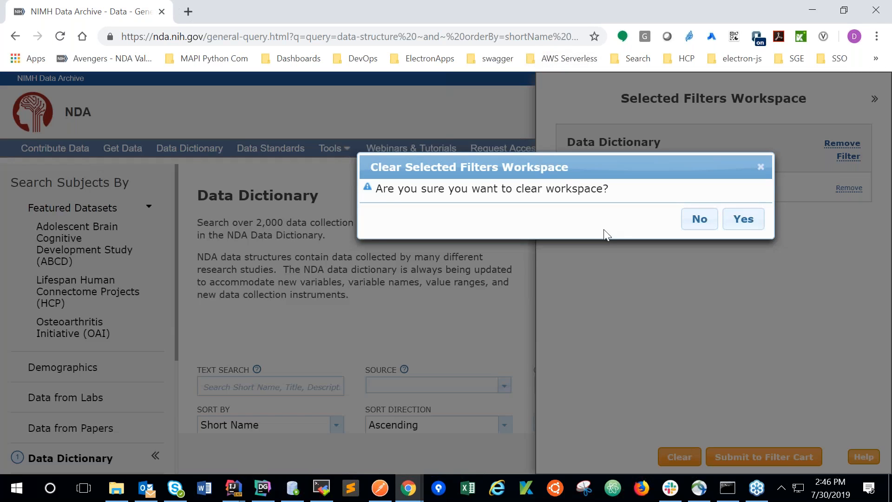
{"action": "left_click", "coordinate": [742, 219]}
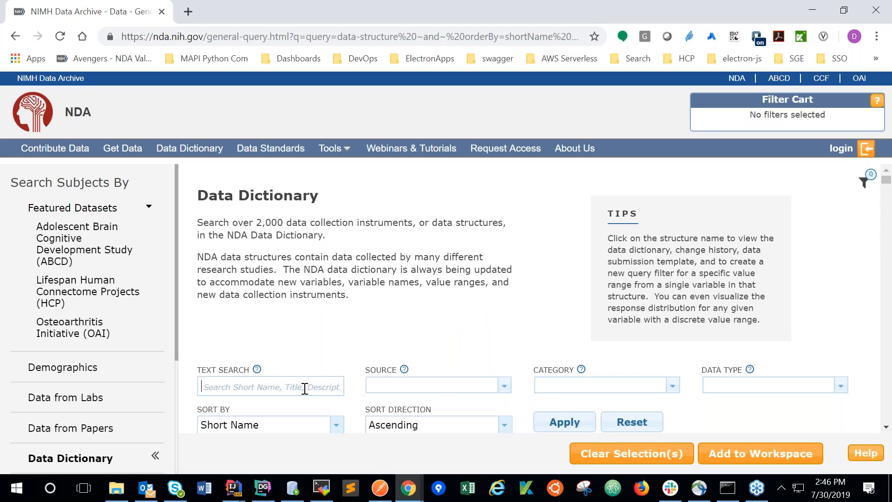
Add the Axis 1 Diagnoses and Adapted ADOS Module 1 structures to the workspace together and open the Selected Filters Workspace.
{"action": "scroll", "coordinate": [887, 430], "scroll_direction": "down", "scroll_amount": 2}
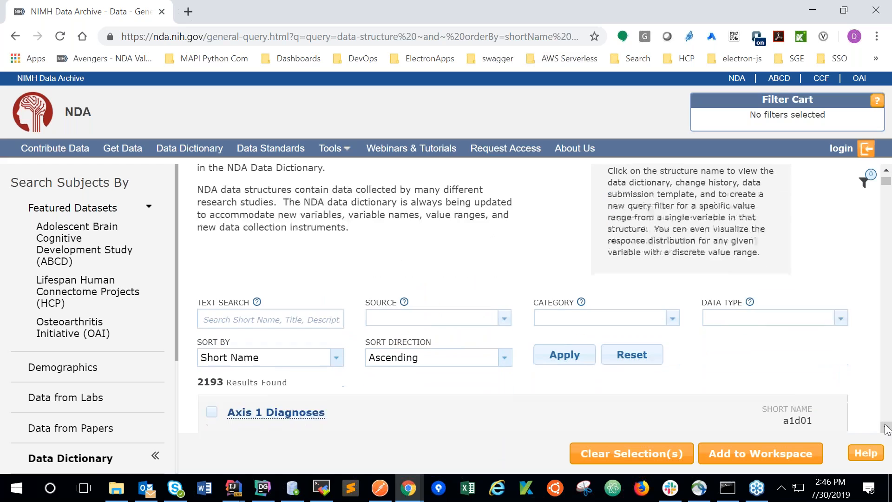
{"action": "left_click", "coordinate": [213, 397]}
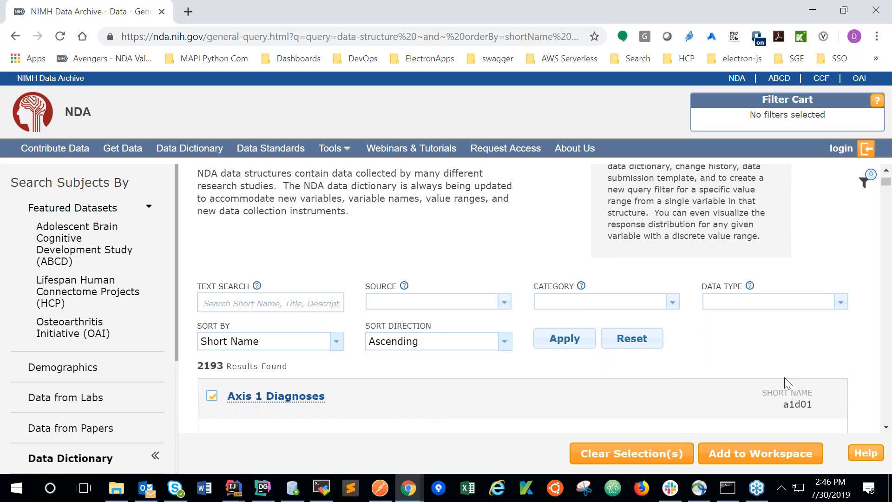
{"action": "left_click", "coordinate": [885, 427]}
{"action": "scroll", "coordinate": [887, 430], "scroll_direction": "down", "scroll_amount": 4}
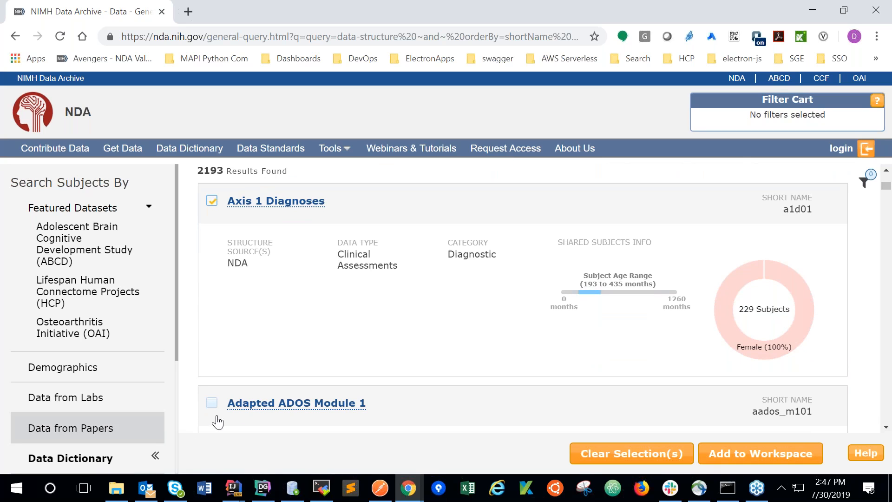
{"action": "left_click", "coordinate": [212, 402]}
{"action": "left_click", "coordinate": [734, 455]}
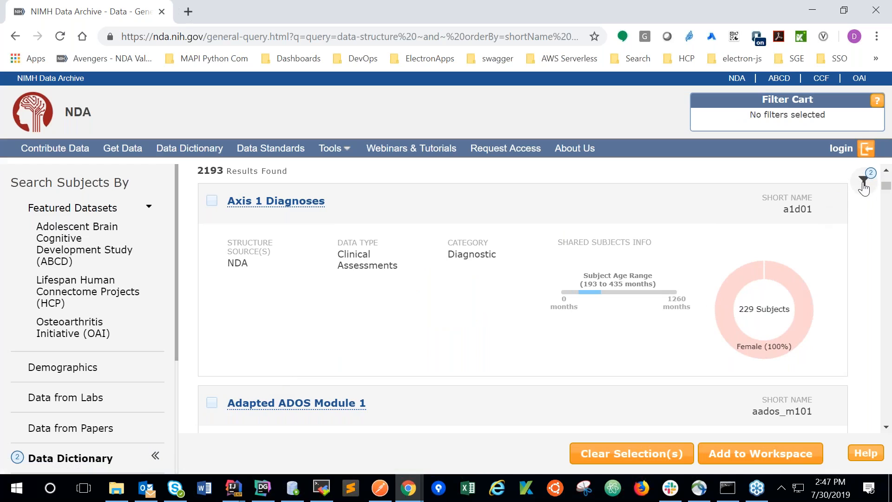
{"action": "left_click", "coordinate": [863, 180]}
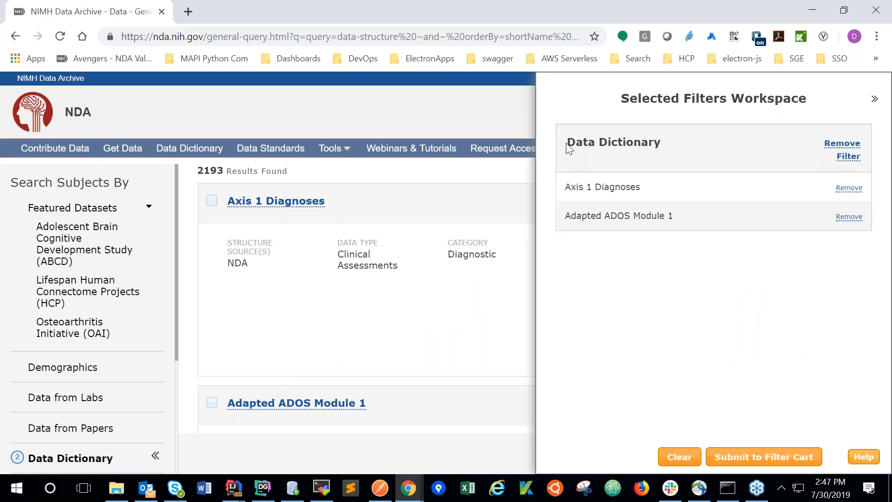
{"action": "left_click_drag", "start_coordinate": [567, 143], "coordinate": [662, 135]}
{"action": "left_click", "coordinate": [563, 190]}
{"action": "left_click_drag", "start_coordinate": [563, 191], "coordinate": [675, 217]}
{"action": "left_click", "coordinate": [681, 222]}
In the Demographics filters, select Male and set the age range to between 225 and 945 months.
{"action": "left_click", "coordinate": [139, 370]}
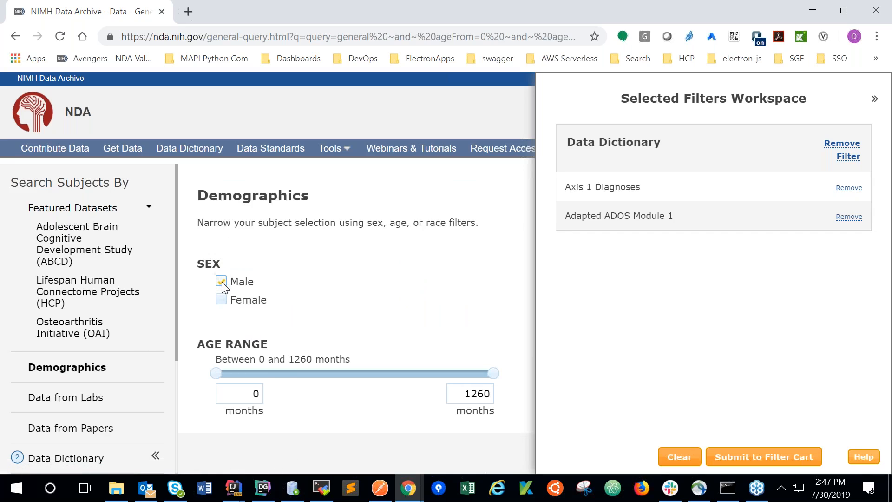
{"action": "left_click_drag", "start_coordinate": [221, 370], "coordinate": [267, 374]}
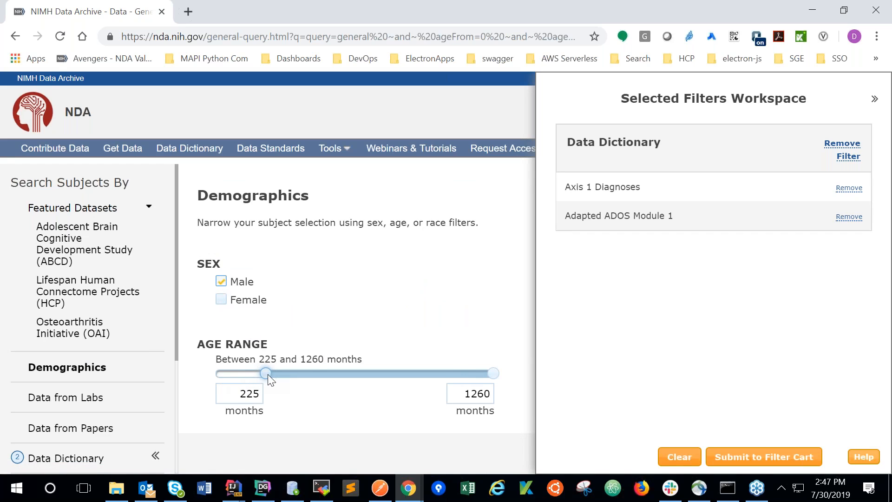
{"action": "left_click_drag", "start_coordinate": [481, 369], "coordinate": [423, 373]}
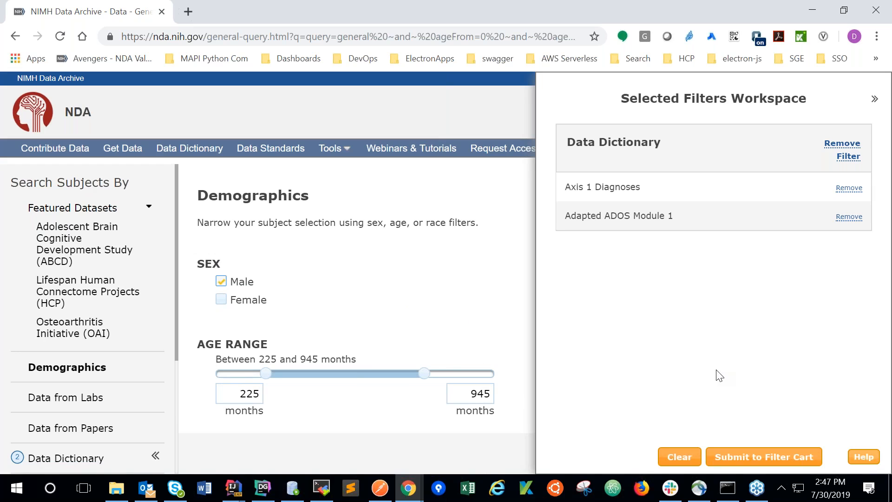
Open the workspace help and read the Workspace and Filter Cart explanation of how multiple filters combine.
{"action": "key", "text": "ctrl+minus"}
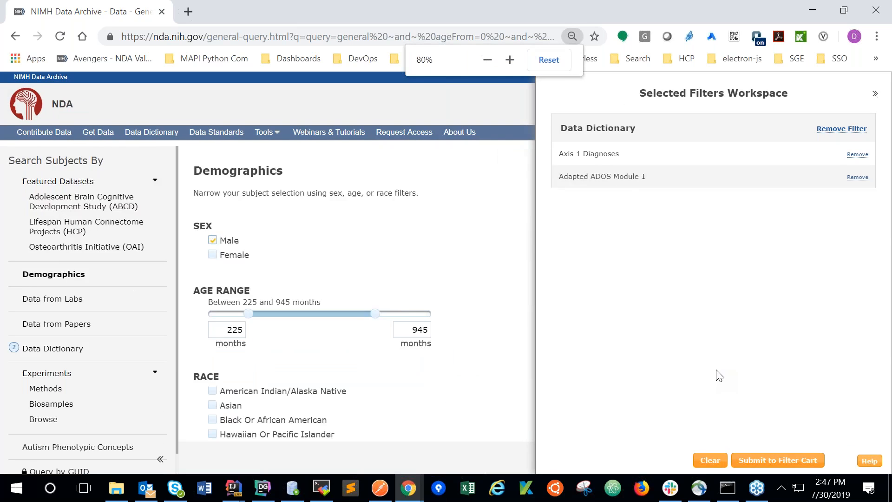
{"action": "key", "text": "ctrl+minus"}
{"action": "key", "text": "ctrl+minus"}
{"action": "key", "text": "ctrl+minus"}
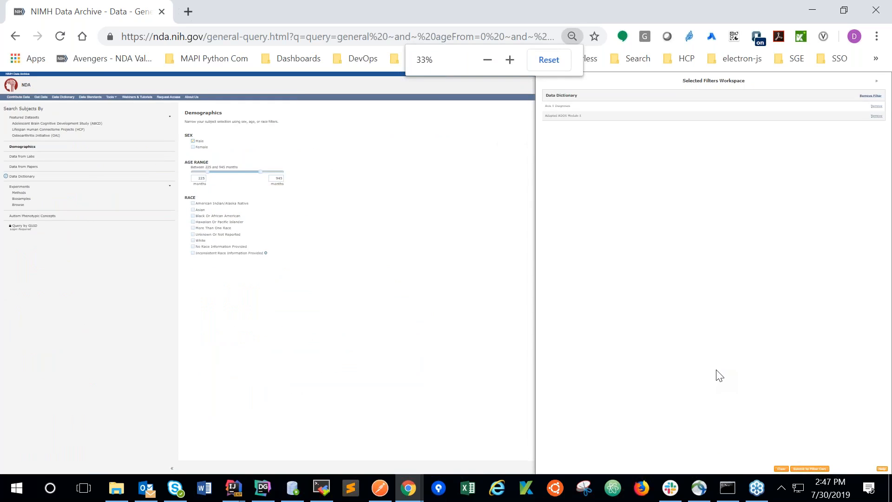
{"action": "key", "text": "ctrl+plus"}
{"action": "key", "text": "ctrl+plus"}
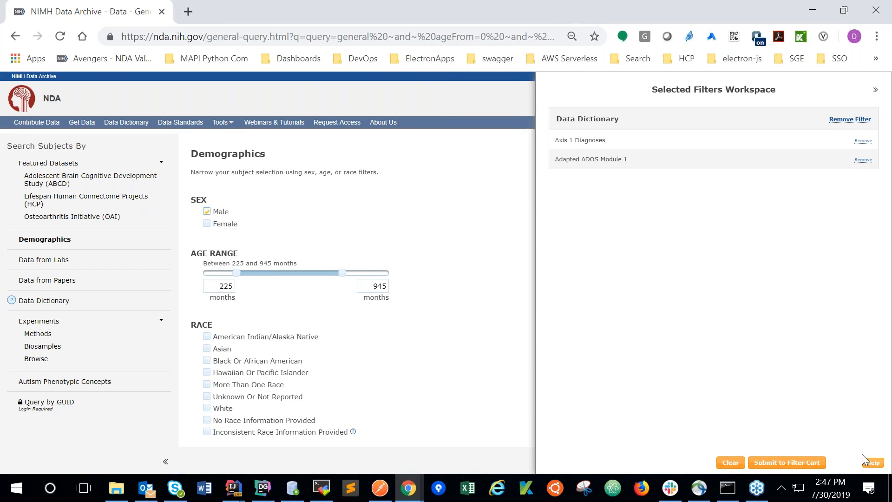
{"action": "left_click", "coordinate": [874, 466]}
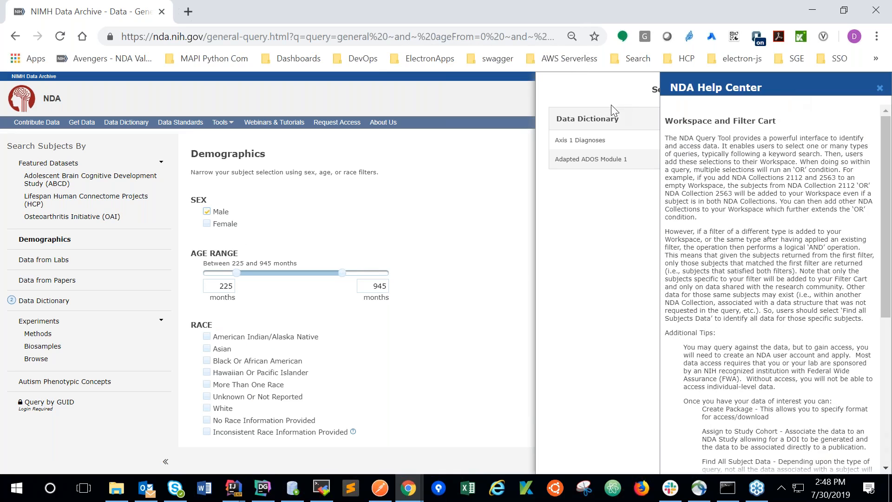
{"action": "scroll", "coordinate": [881, 294], "scroll_direction": "down", "scroll_amount": 6}
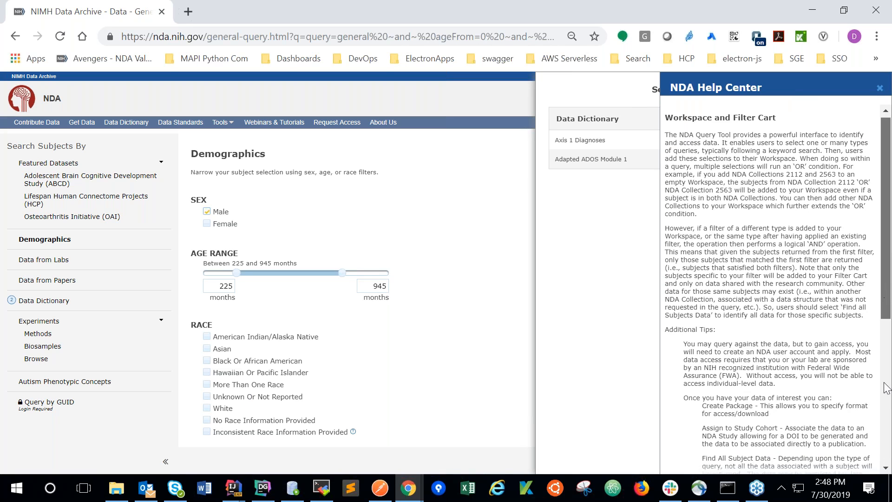
{"action": "scroll", "coordinate": [888, 467], "scroll_direction": "up", "scroll_amount": 6}
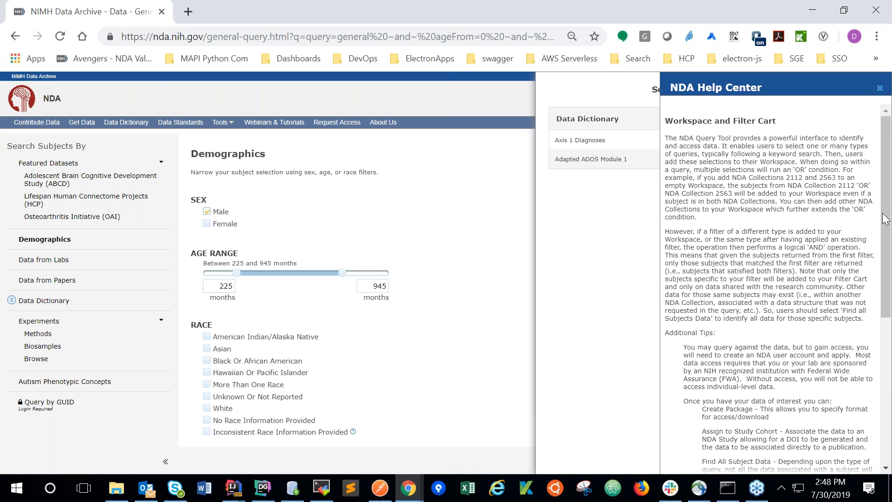
{"action": "key", "text": "alt+Tab"}
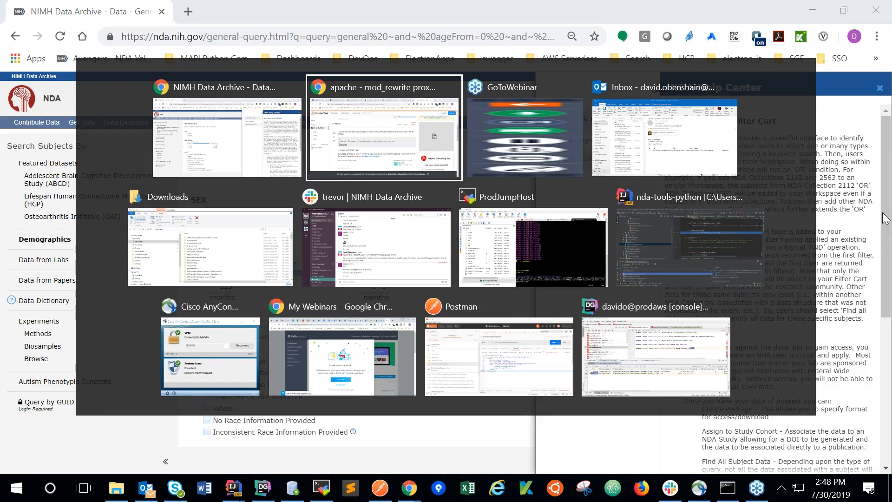
{"action": "key", "text": "Escape"}
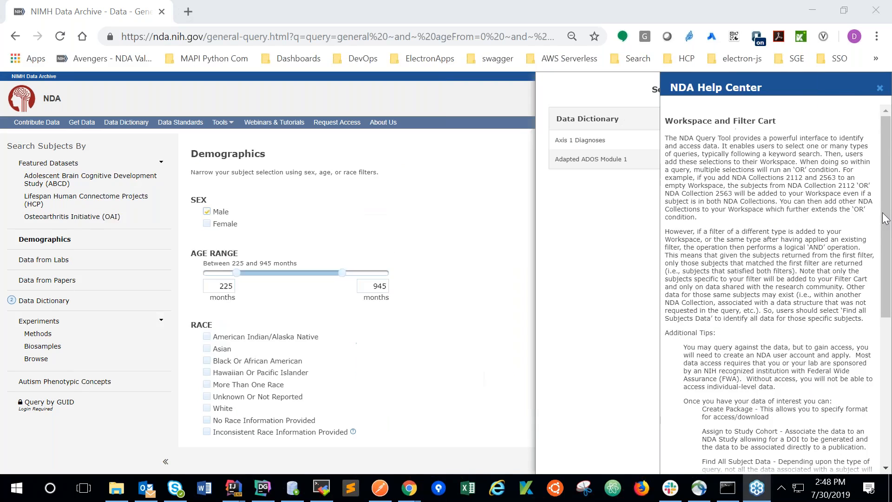